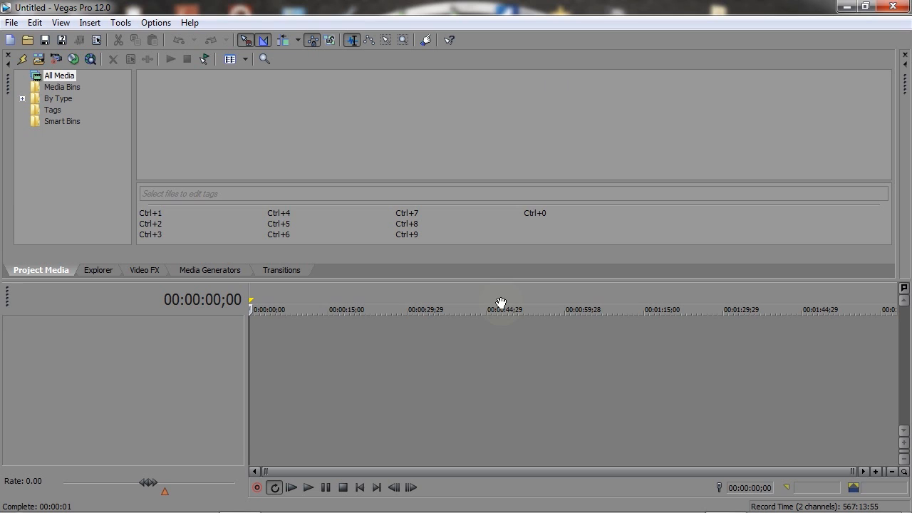
# Resize the docked area so the video preview pane shows at about a third of the window's width.
pyautogui.moveTo(897, 82); pyautogui.dragTo(578, 115)
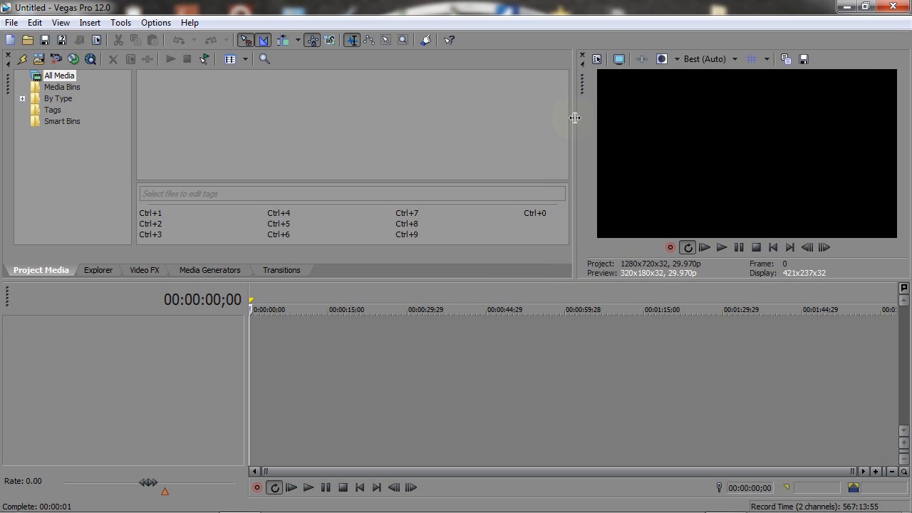
pyautogui.click(62, 25)
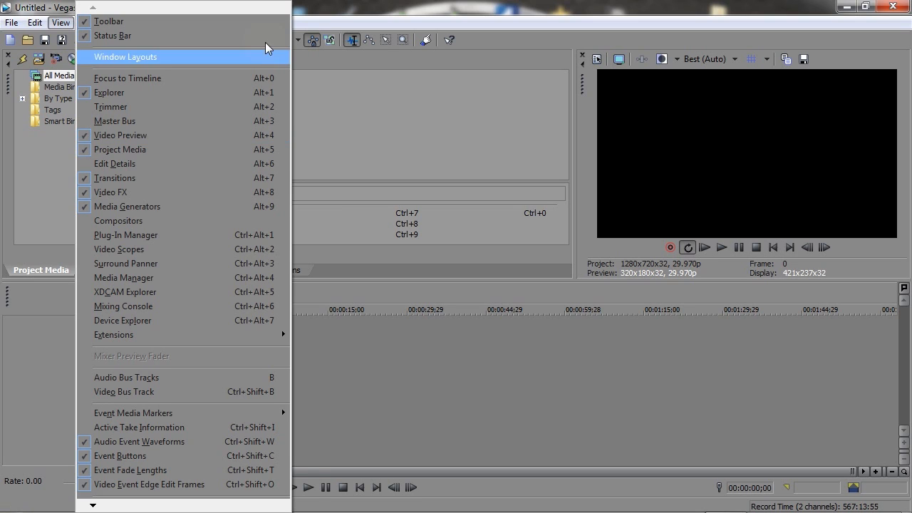
pyautogui.click(403, 5)
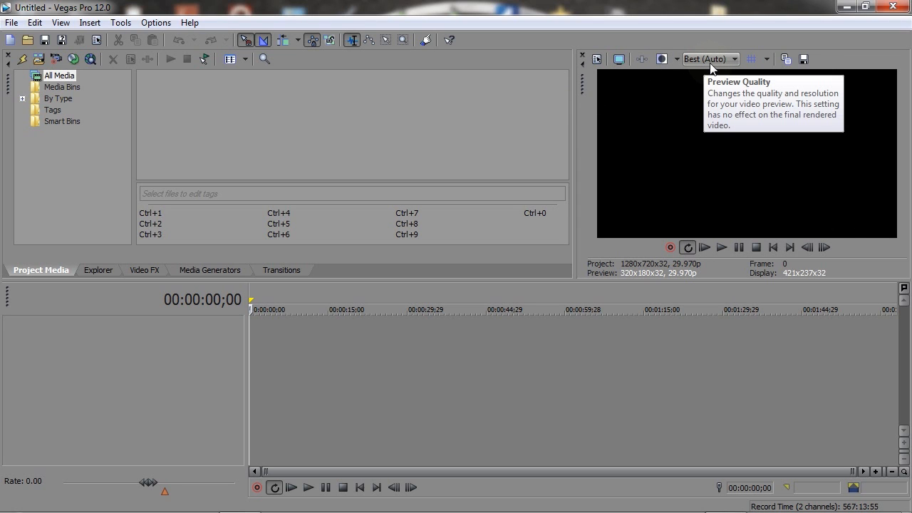
# Review the project properties, including the video template options and the audio, ruler, summary and audio CD settings.
pyautogui.click(598, 63)
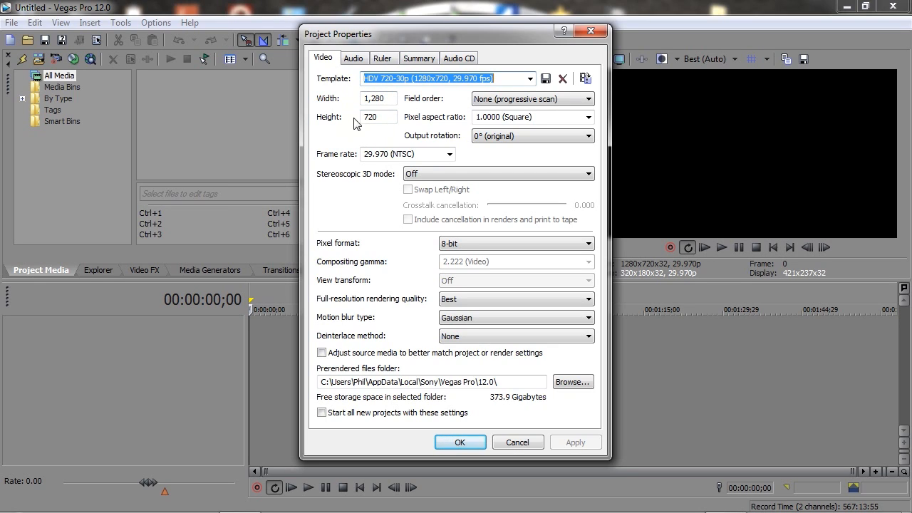
pyautogui.click(529, 78)
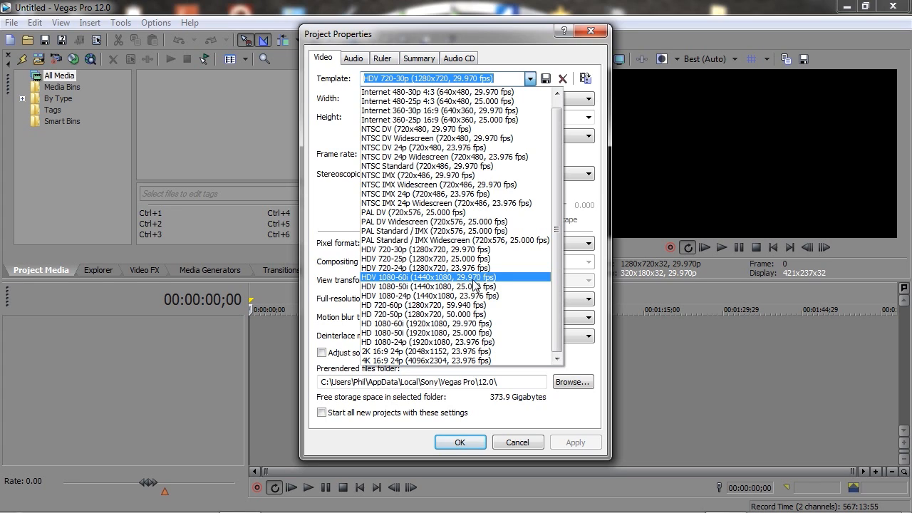
pyautogui.click(459, 80)
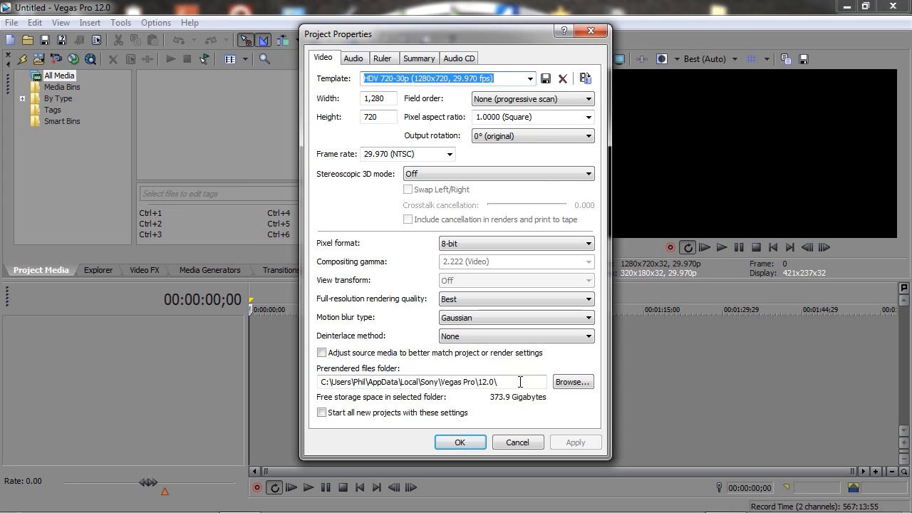
pyautogui.click(360, 59)
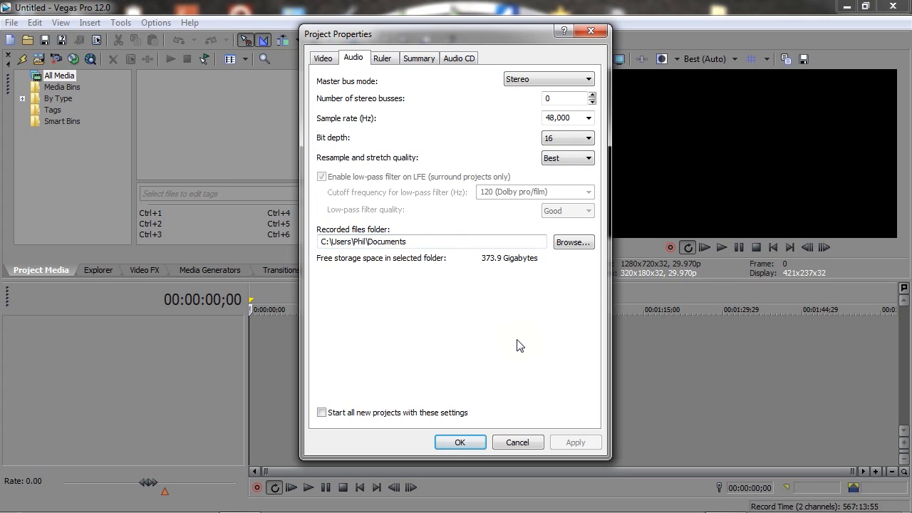
pyautogui.click(386, 60)
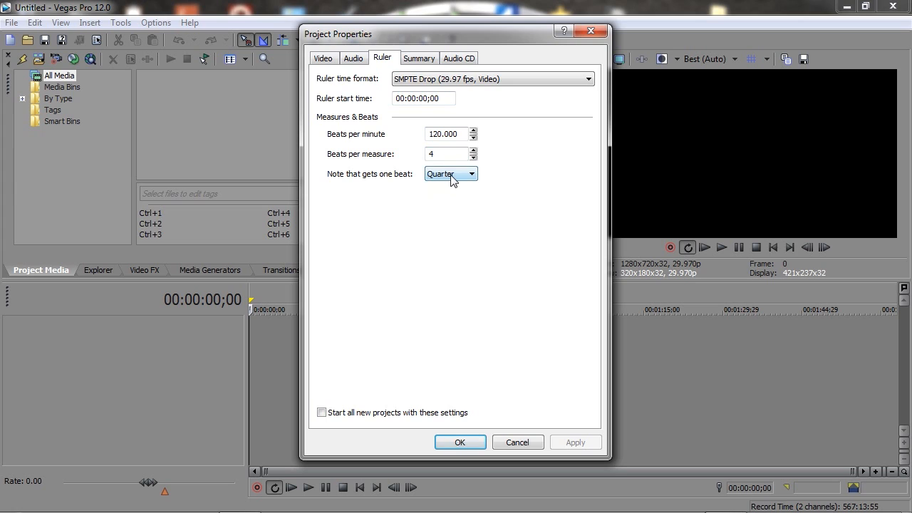
pyautogui.click(419, 58)
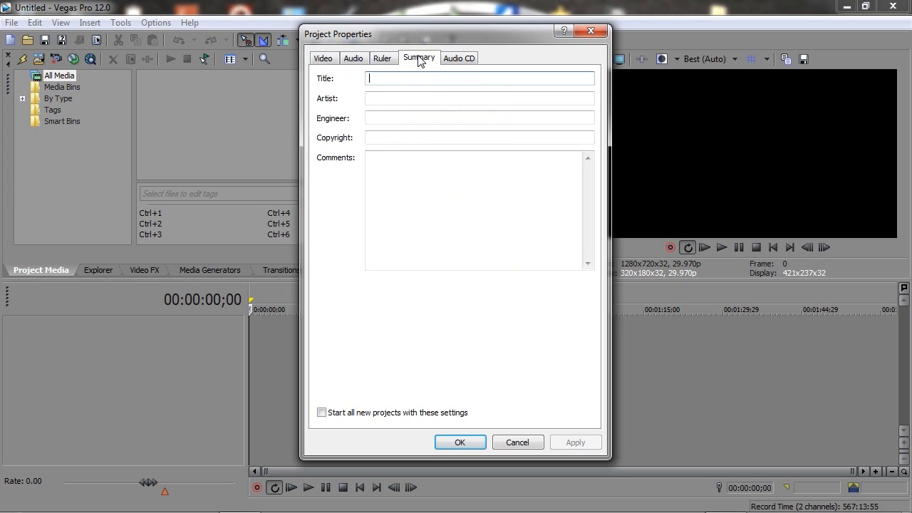
pyautogui.click(458, 59)
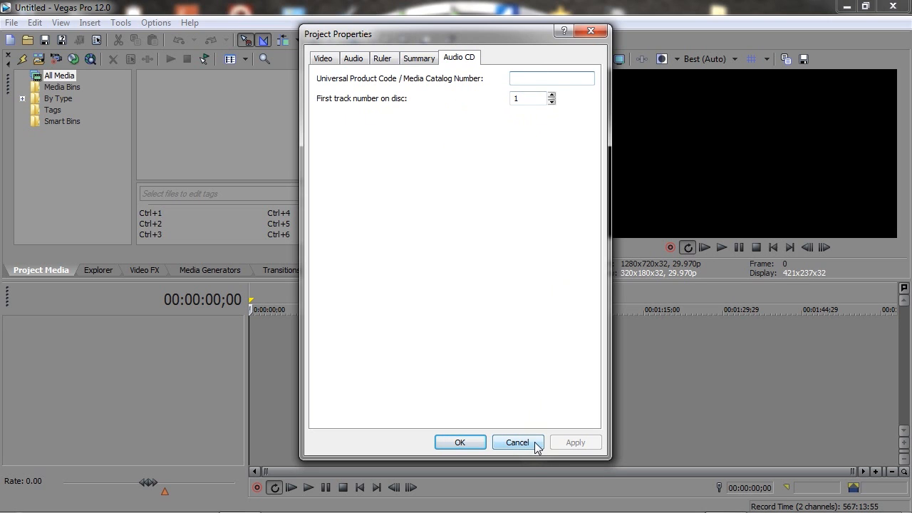
pyautogui.click(321, 60)
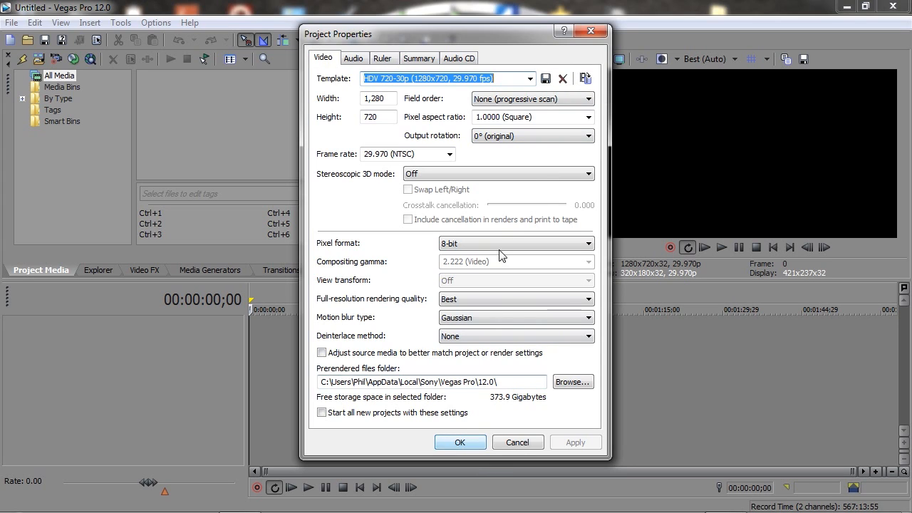
pyautogui.click(591, 31)
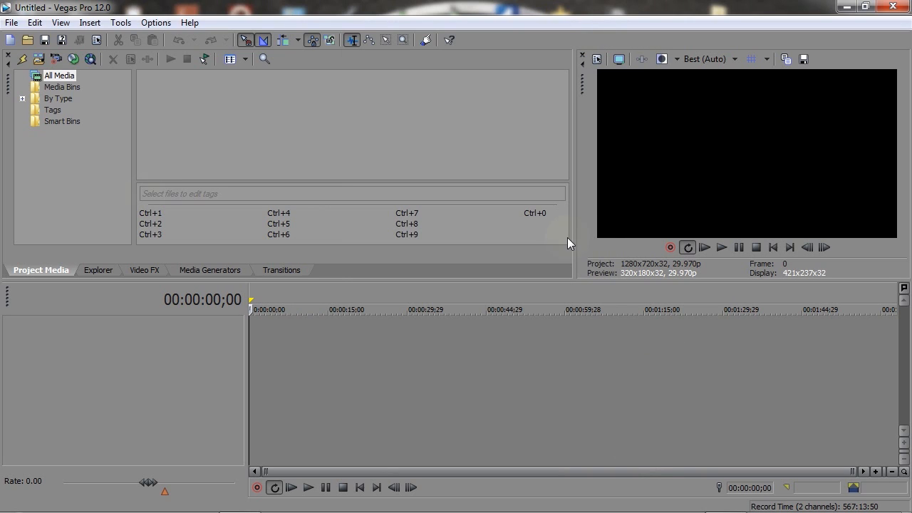
pyautogui.click(30, 40)
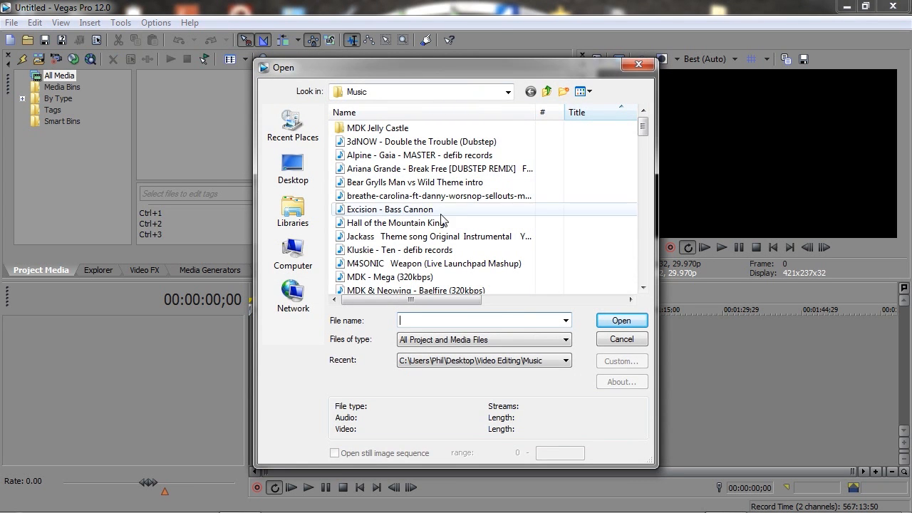
pyautogui.click(308, 268)
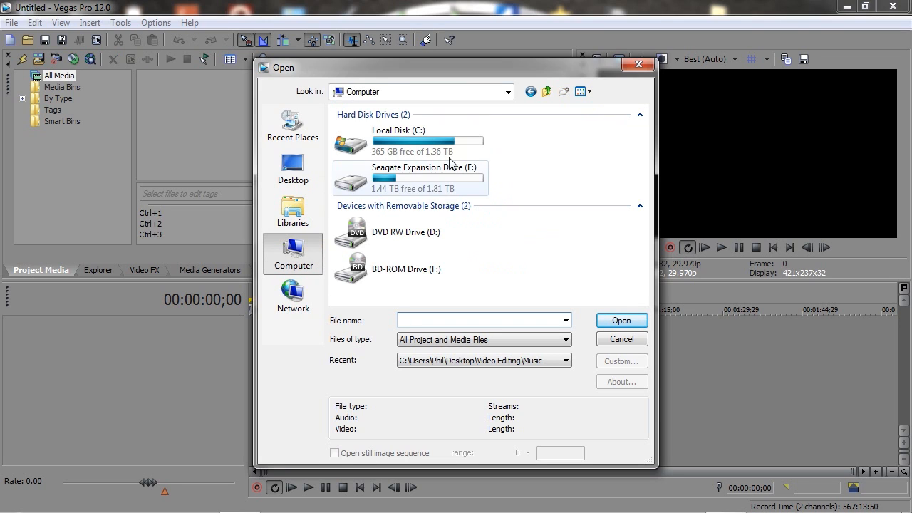
pyautogui.doubleClick(419, 165)
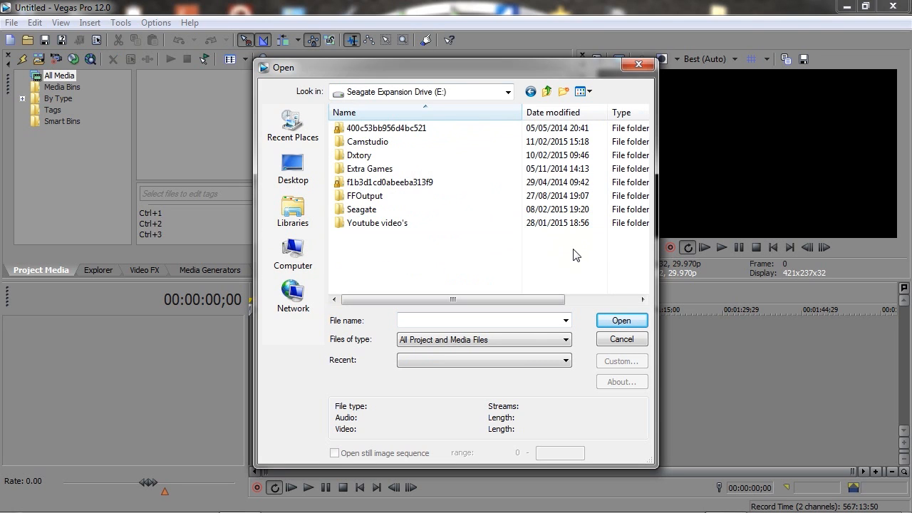
pyautogui.doubleClick(381, 158)
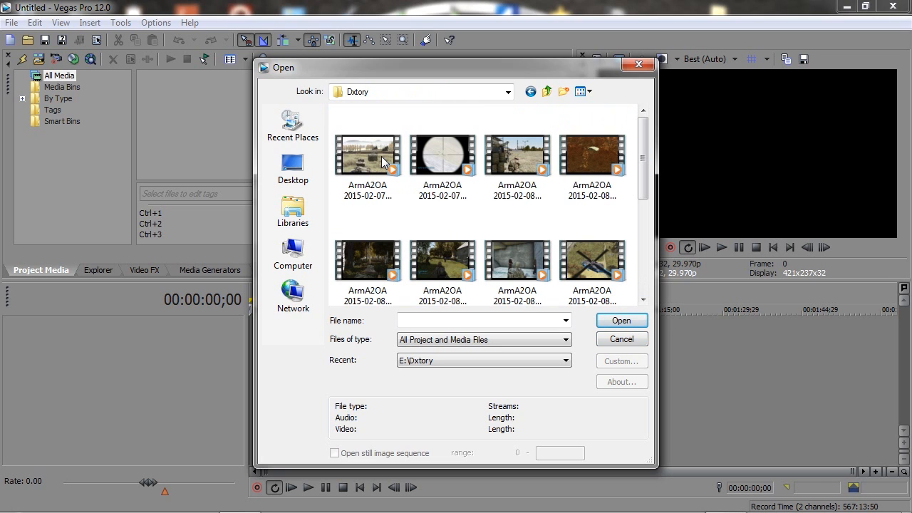
pyautogui.moveTo(644, 193); pyautogui.dragTo(646, 286)
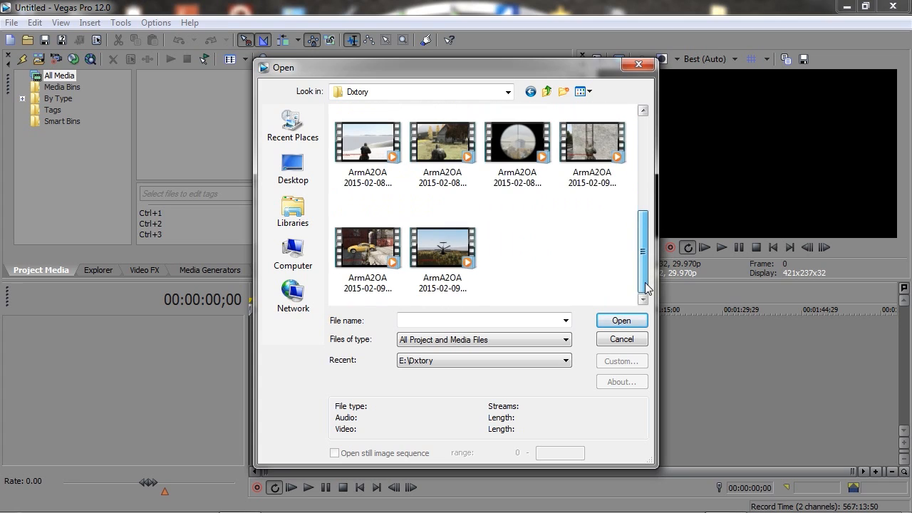
pyautogui.click(443, 243)
pyautogui.click(619, 322)
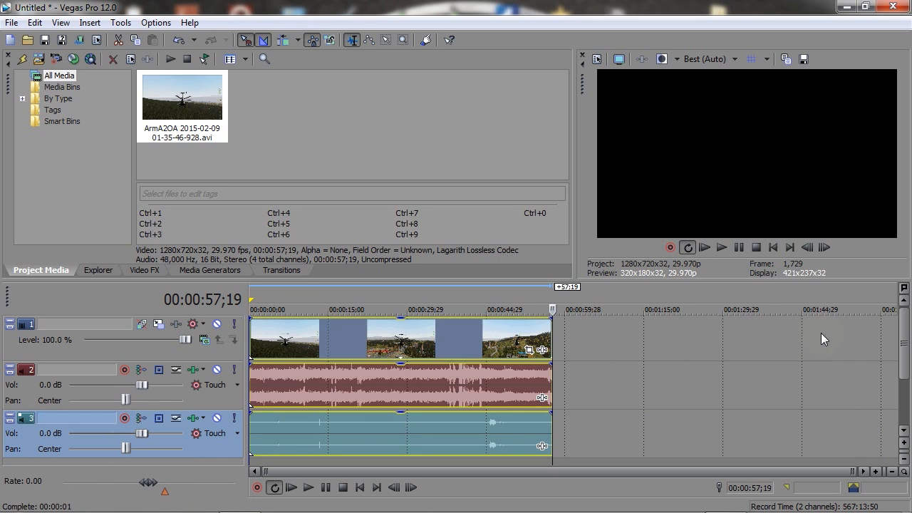
# Insert an empty video track above the video clip and an empty audio track above the first audio clip.
pyautogui.rightClick(150, 351)
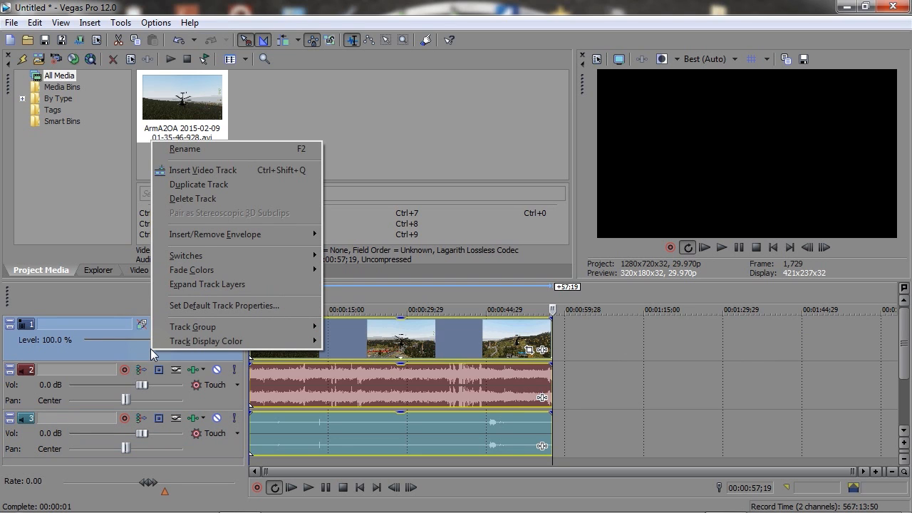
pyautogui.click(189, 170)
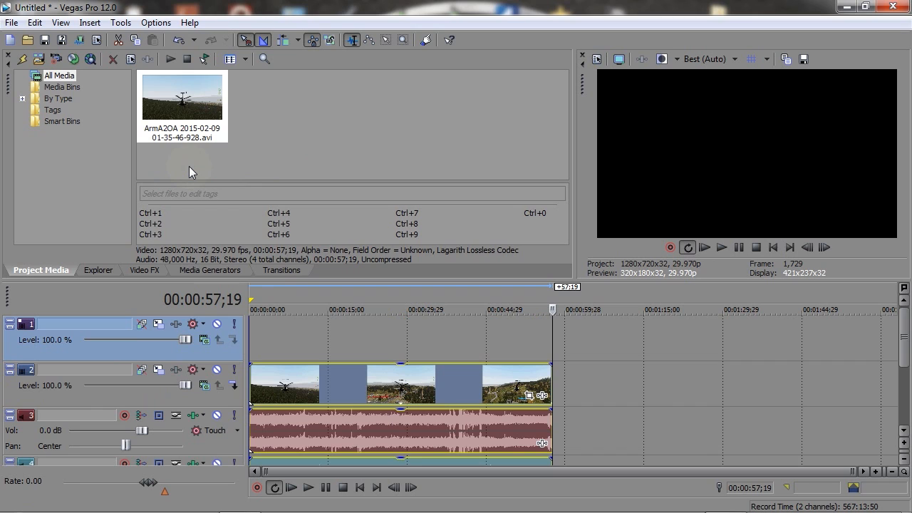
pyautogui.rightClick(28, 437)
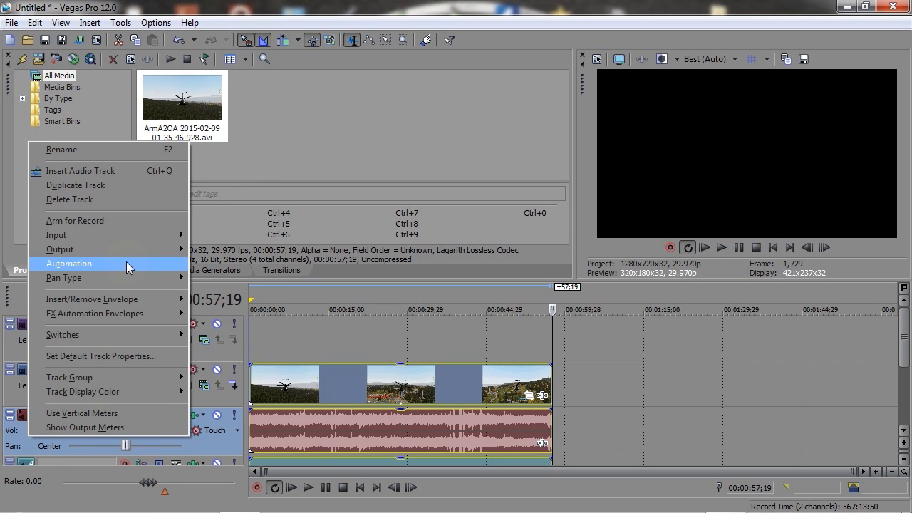
pyautogui.click(128, 169)
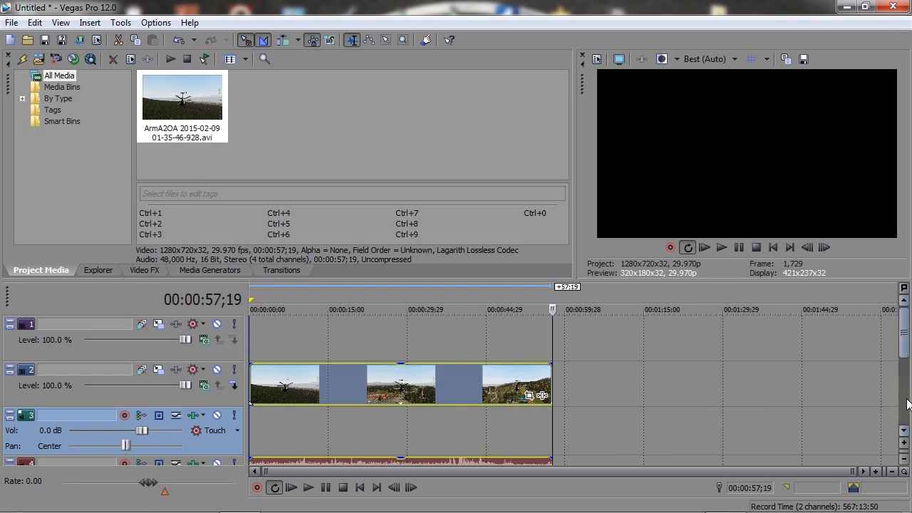
# Move the video clip up to video track 1 and put the cursor at the timeline's start.
pyautogui.moveTo(903, 341); pyautogui.dragTo(903, 378)
pyautogui.moveTo(395, 387); pyautogui.dragTo(397, 334)
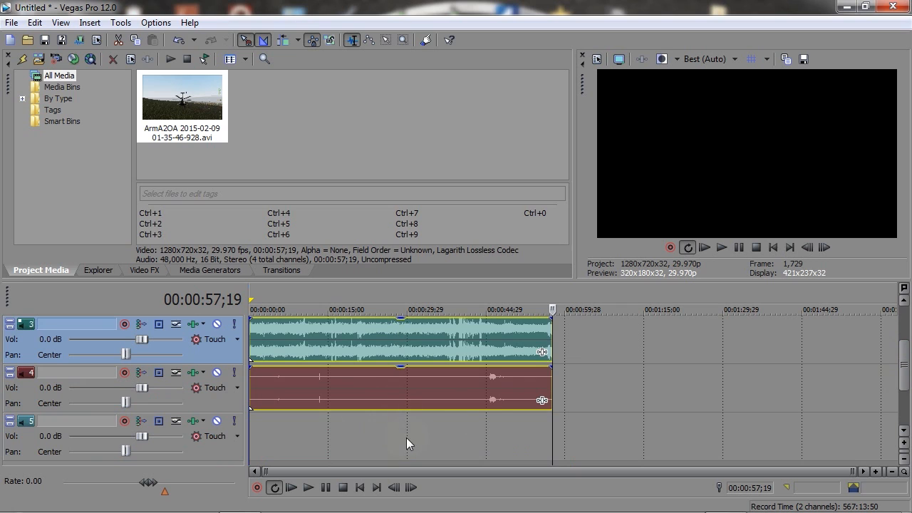
pyautogui.click(250, 429)
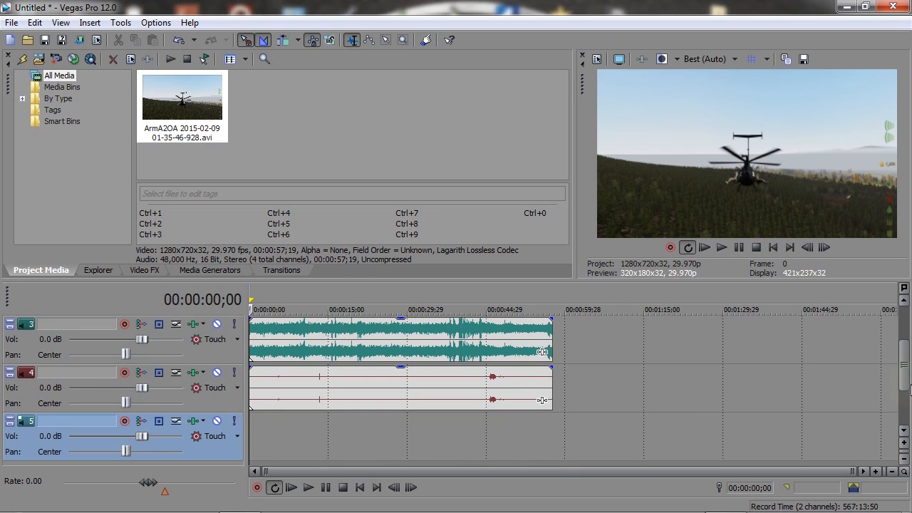
pyautogui.moveTo(905, 356); pyautogui.dragTo(907, 322)
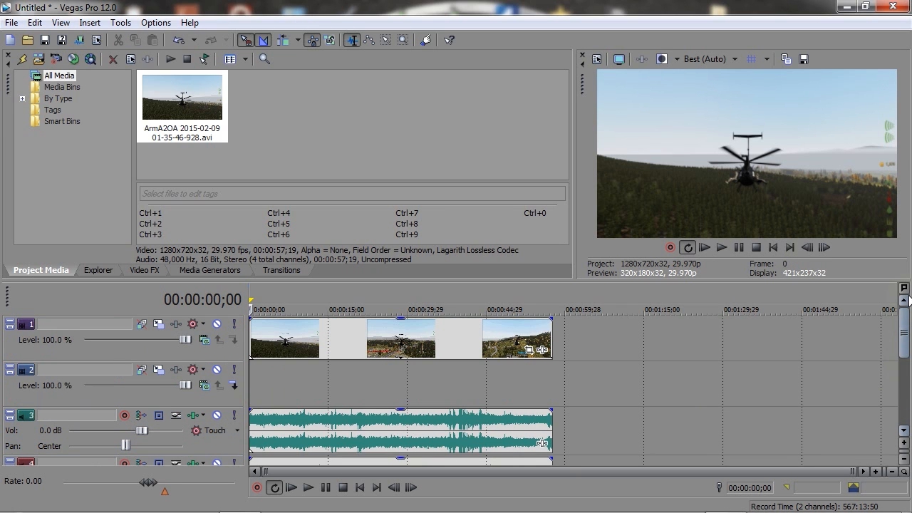
# Try to move the audio clip from track 3 onto video track 2, and return the video clip to track 2.
pyautogui.moveTo(344, 432); pyautogui.dragTo(345, 381)
pyautogui.click(313, 396)
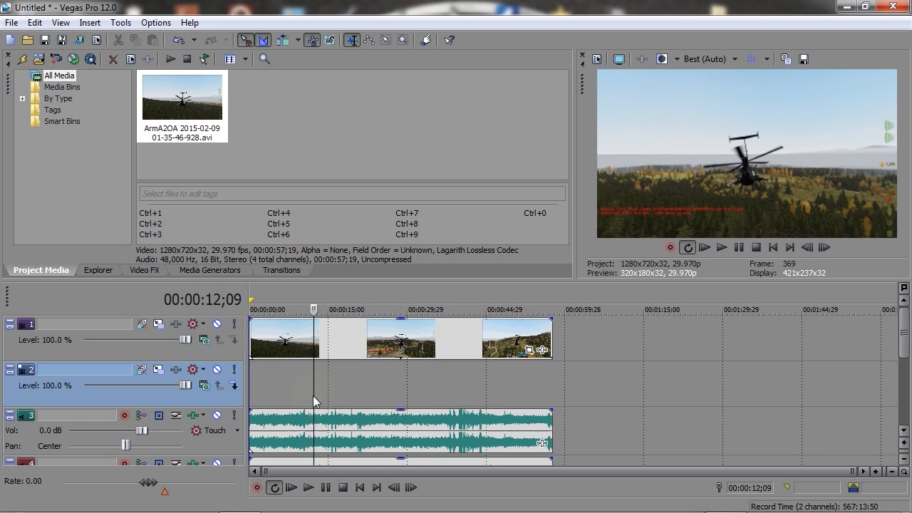
pyautogui.moveTo(278, 431); pyautogui.dragTo(277, 379)
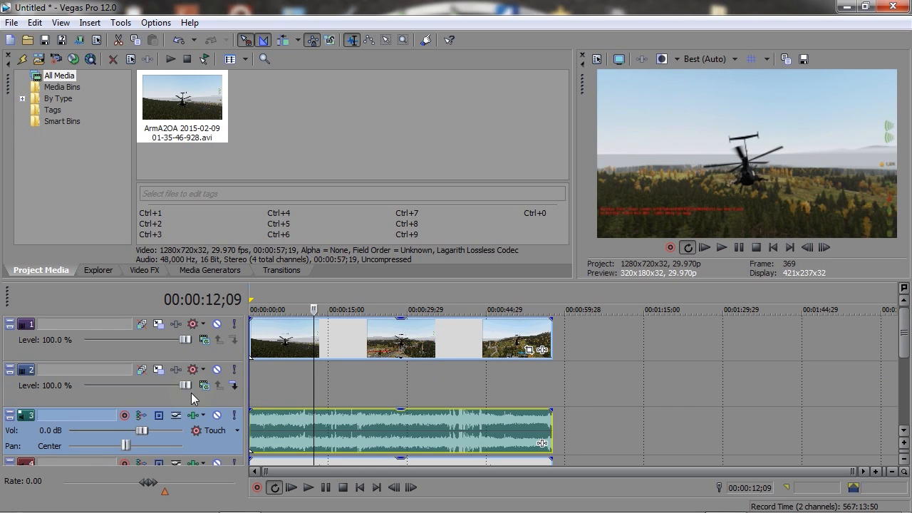
pyautogui.moveTo(271, 340); pyautogui.dragTo(275, 389)
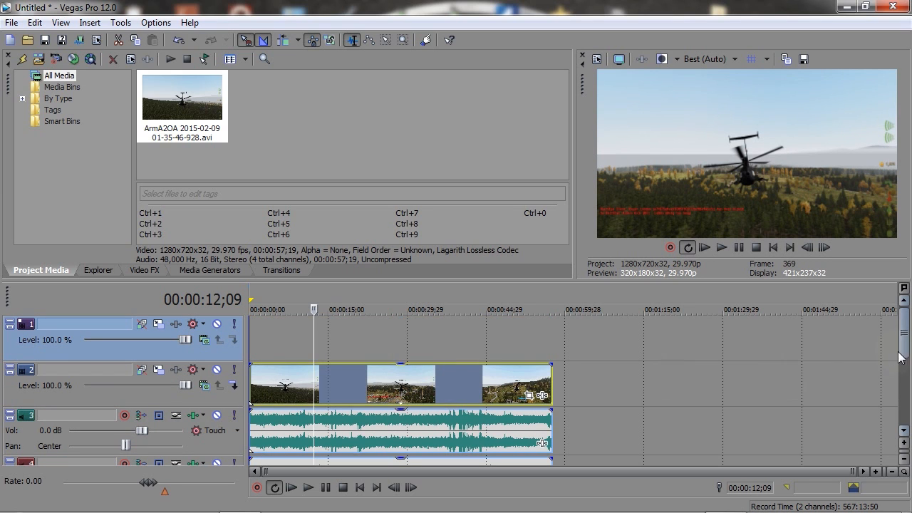
pyautogui.moveTo(904, 324); pyautogui.dragTo(891, 362)
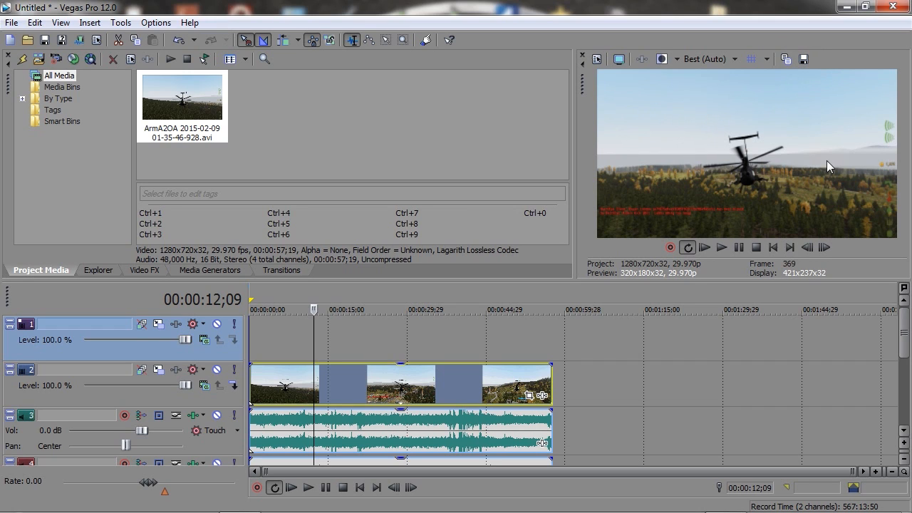
# Open the option for saving a snapshot of the current preview frame and cancel it without saving.
pyautogui.click(806, 64)
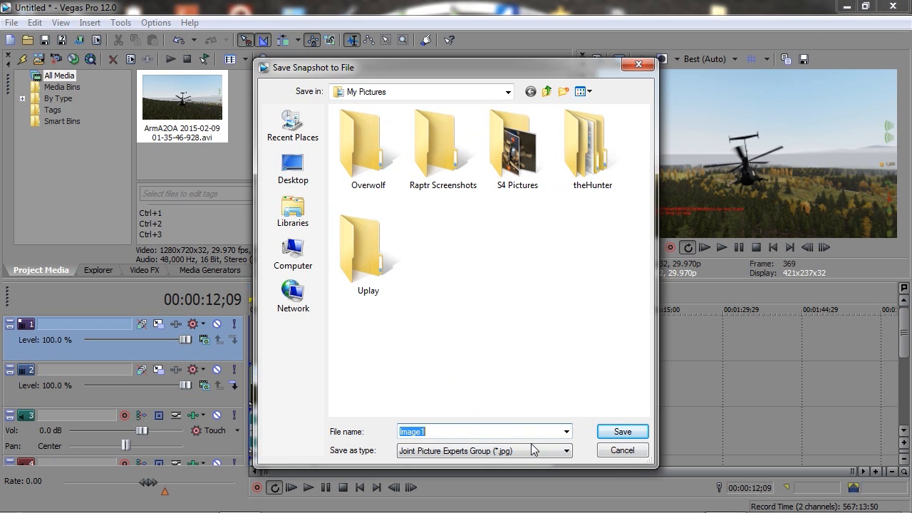
pyautogui.click(610, 454)
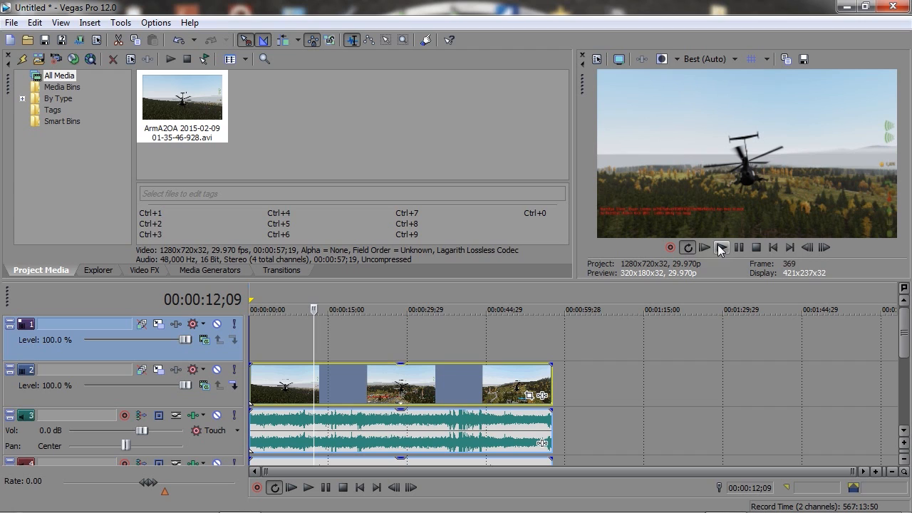
# Step the preview backward and forward frame by frame around the 12-second mark.
pyautogui.click(813, 251)
pyautogui.click(813, 251)
pyautogui.click(814, 251)
pyautogui.click(813, 251)
pyautogui.click(814, 251)
pyautogui.click(814, 251)
pyautogui.click(813, 251)
pyautogui.click(831, 251)
pyautogui.tripleClick(831, 250)
pyautogui.tripleClick(830, 250)
pyautogui.tripleClick(830, 250)
pyautogui.tripleClick(807, 251)
pyautogui.doubleClick(807, 251)
pyautogui.click(825, 248)
pyautogui.click(825, 248)
pyautogui.click(825, 248)
pyautogui.click(825, 248)
pyautogui.doubleClick(825, 248)
pyautogui.click(825, 248)
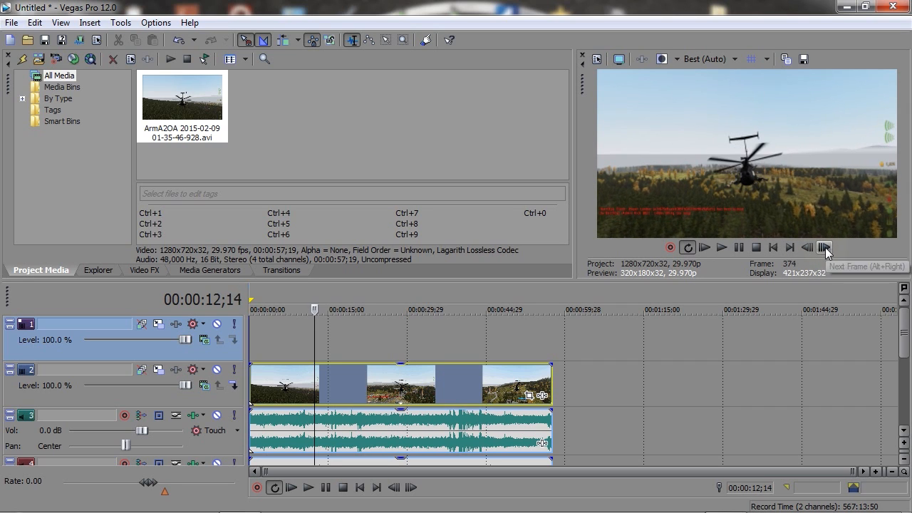
pyautogui.click(825, 247)
pyautogui.tripleClick(825, 248)
pyautogui.click(825, 248)
pyautogui.tripleClick(807, 249)
pyautogui.tripleClick(807, 249)
pyautogui.tripleClick(825, 248)
pyautogui.click(809, 249)
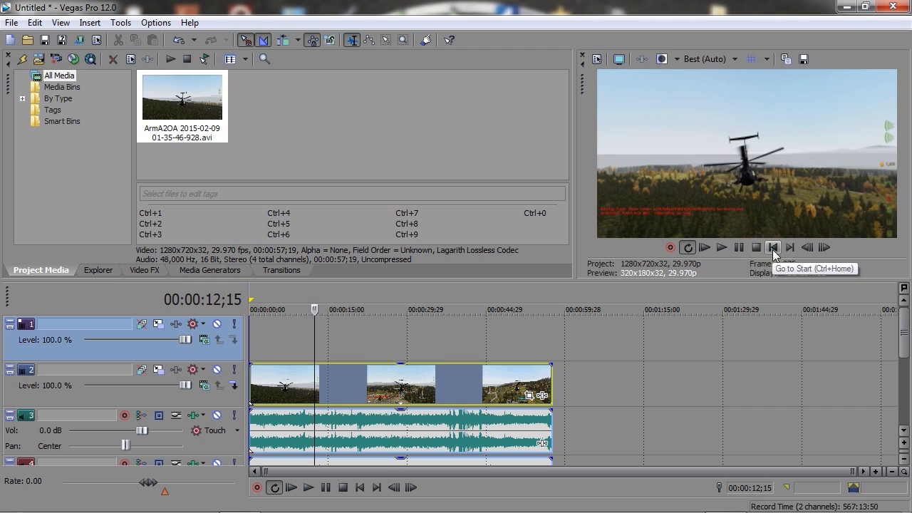
# Play the project from the start and pause playback at about 5 seconds.
pyautogui.click(703, 247)
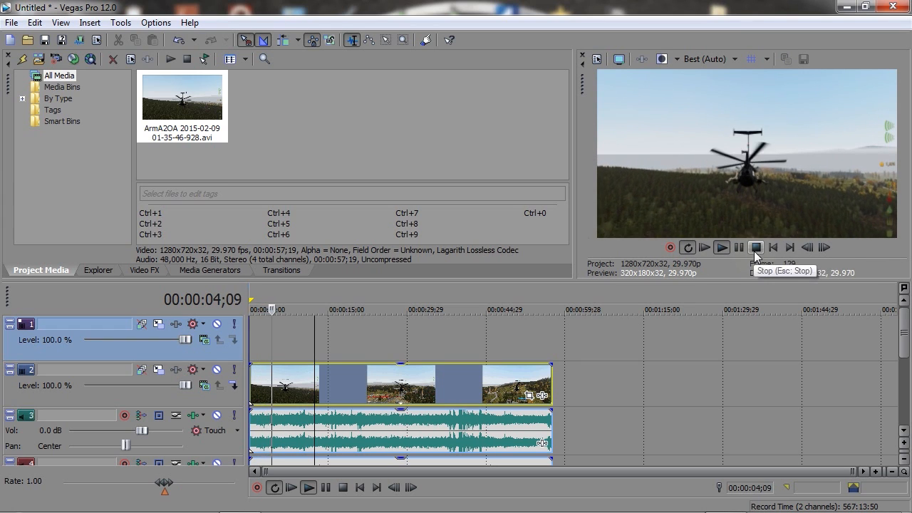
pyautogui.click(739, 248)
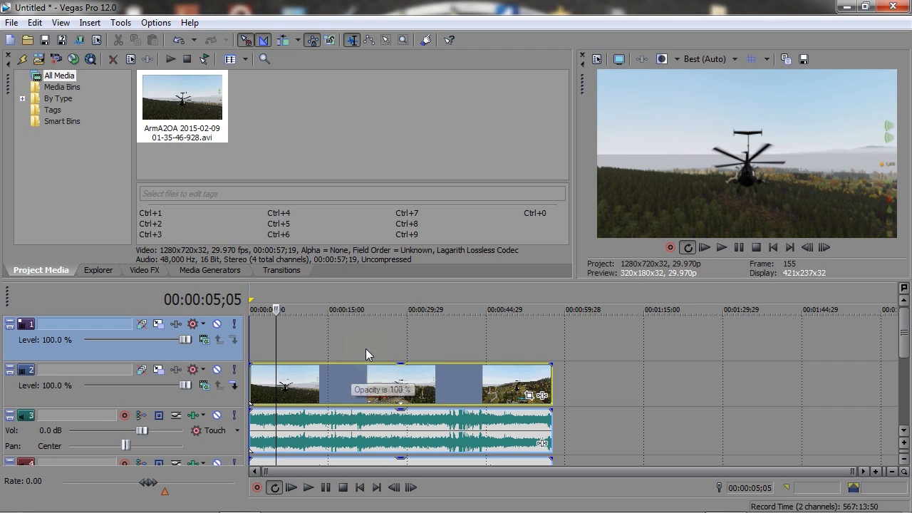
# Insert a text media event on video track 1 at 00:00:37;05.
pyautogui.click(445, 340)
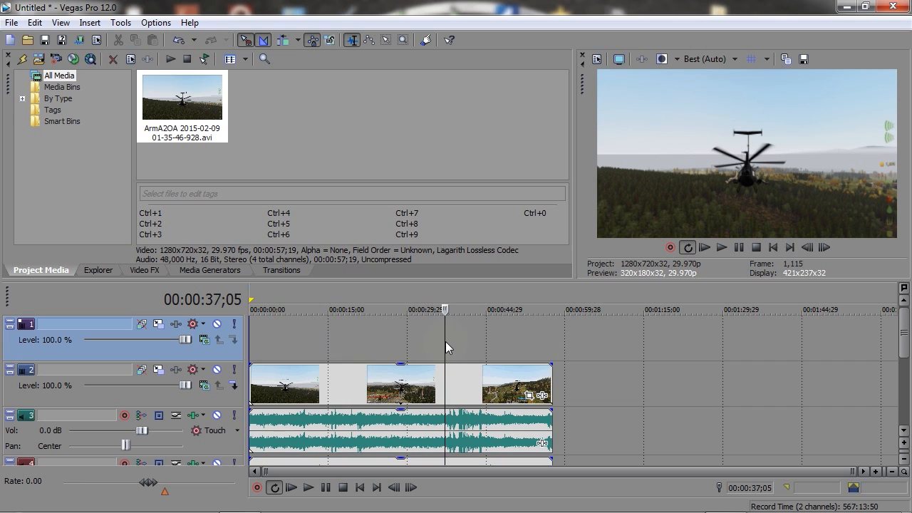
pyautogui.rightClick(461, 333)
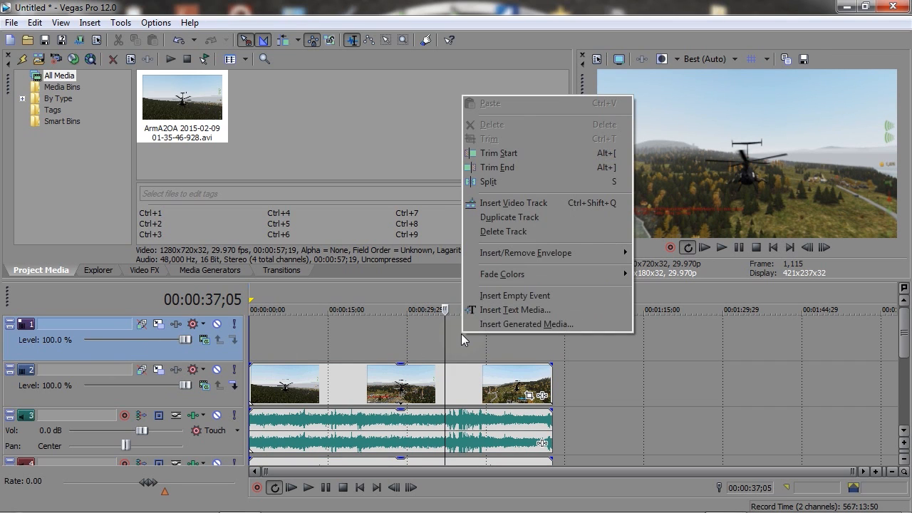
pyautogui.click(583, 311)
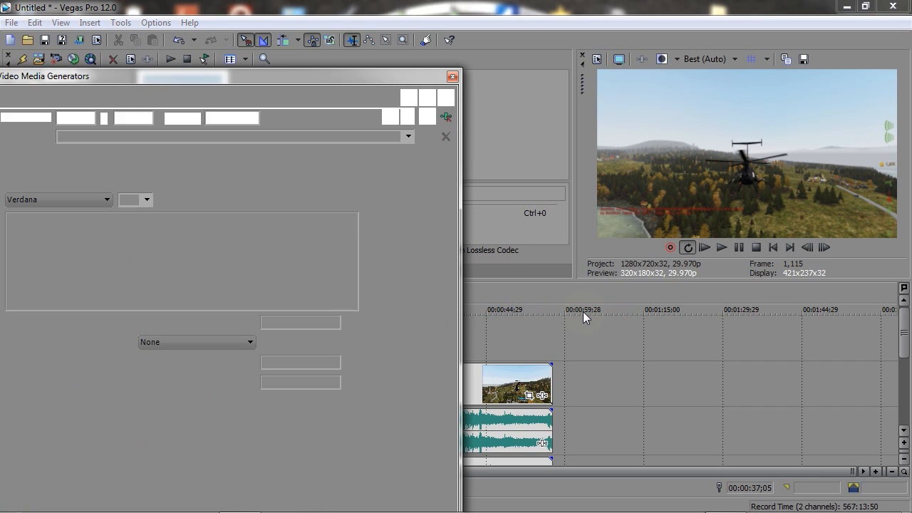
# Color the sample title text dark red (0.53, 0.15, 0.13) and set its scale to about 0.776.
pyautogui.moveTo(334, 252); pyautogui.dragTo(4, 221)
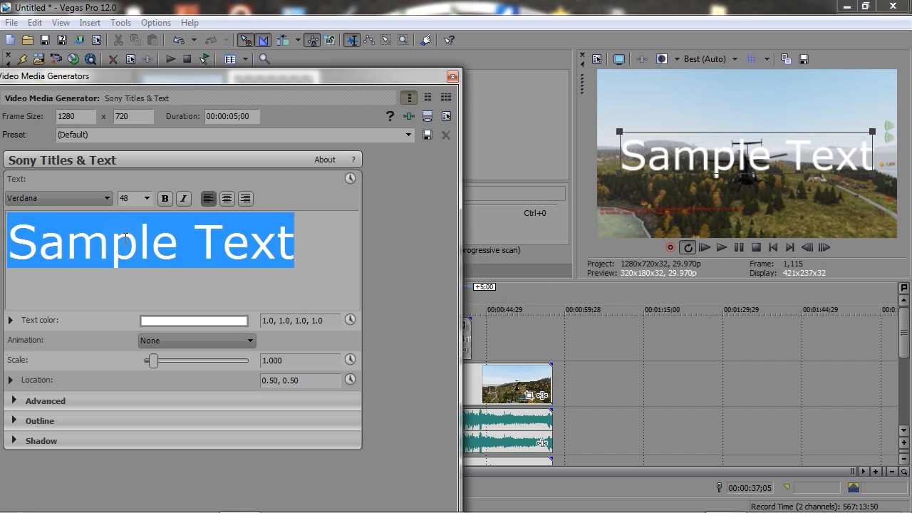
pyautogui.click(42, 195)
pyautogui.click(331, 247)
pyautogui.click(152, 321)
pyautogui.moveTo(204, 360); pyautogui.dragTo(96, 475)
pyautogui.moveTo(237, 354); pyautogui.dragTo(229, 420)
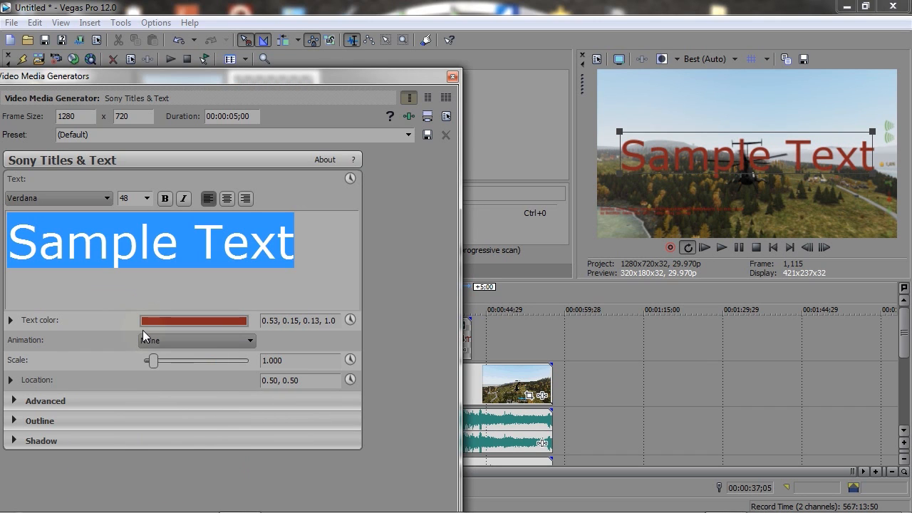
pyautogui.moveTo(151, 361)
pyautogui.mouseDown()
pyautogui.moveTo(280, 363)
pyautogui.moveTo(183, 360)
pyautogui.moveTo(134, 369)
pyautogui.moveTo(149, 361)
pyautogui.mouseUp()
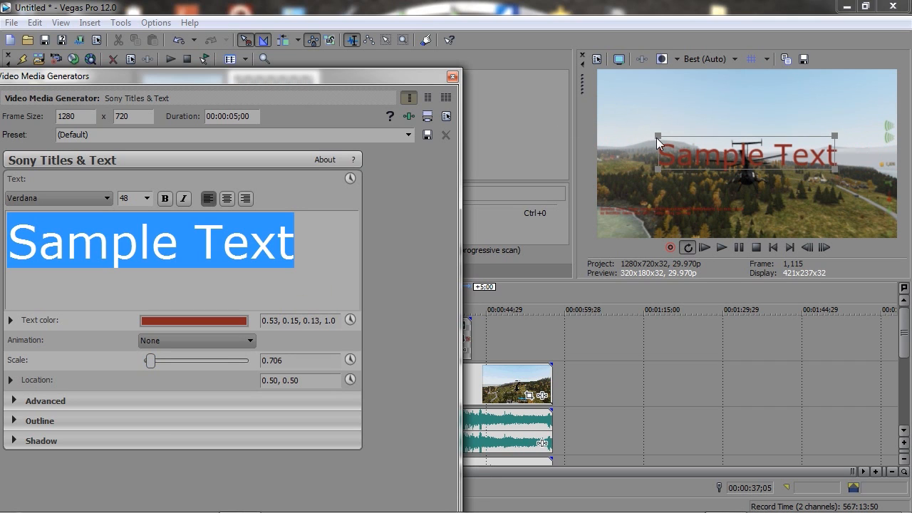
pyautogui.moveTo(658, 136)
pyautogui.mouseDown()
pyautogui.moveTo(635, 109)
pyautogui.moveTo(636, 118)
pyautogui.moveTo(670, 129)
pyautogui.moveTo(645, 126)
pyautogui.mouseUp()
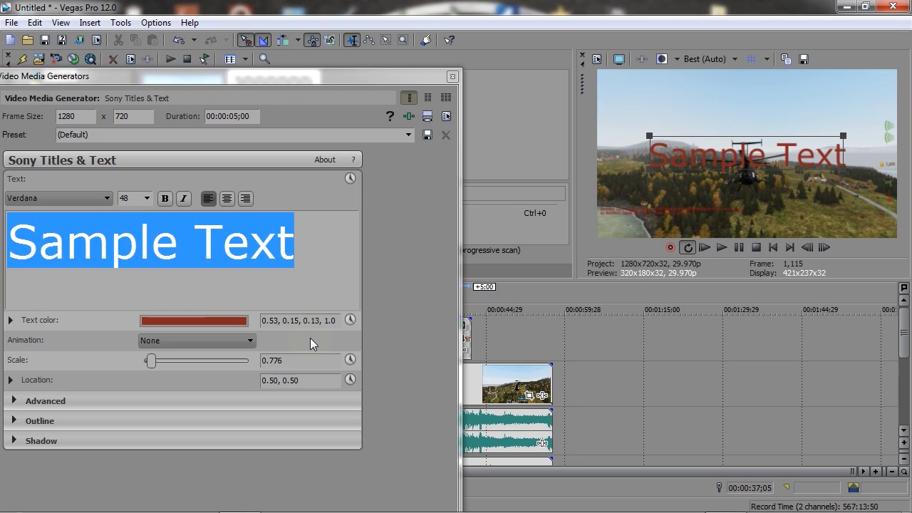
# Apply the Menace animation to the title and play the preview briefly to check the effect.
pyautogui.click(241, 339)
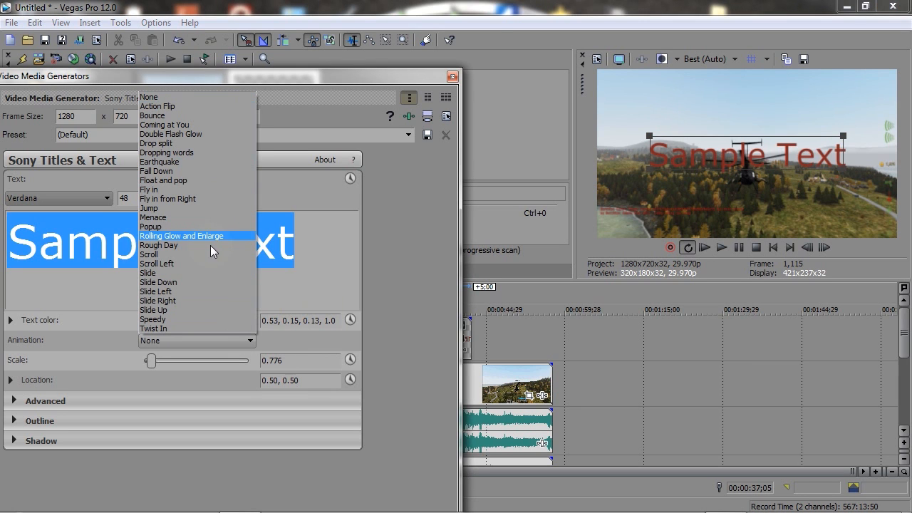
pyautogui.click(200, 218)
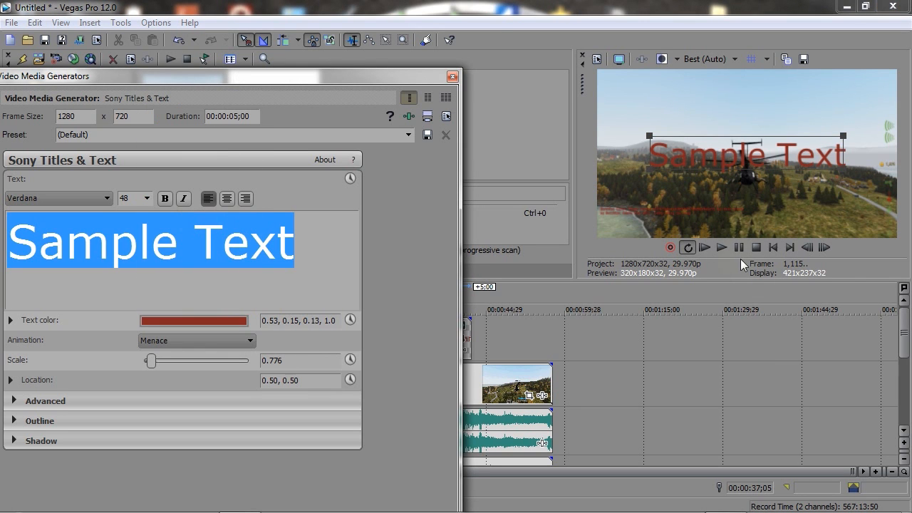
pyautogui.click(722, 249)
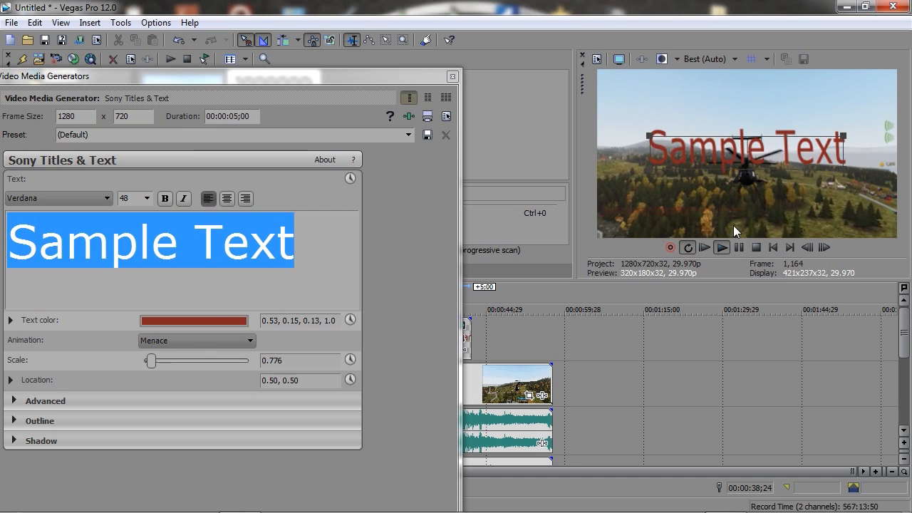
pyautogui.click(739, 249)
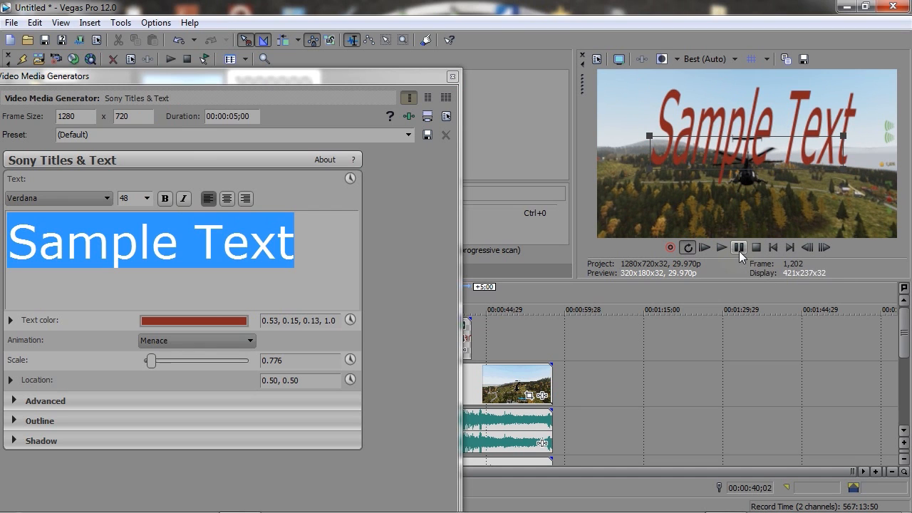
# Give the title text a black outline with a width of 10.000.
pyautogui.click(12, 421)
pyautogui.moveTo(145, 443); pyautogui.dragTo(265, 440)
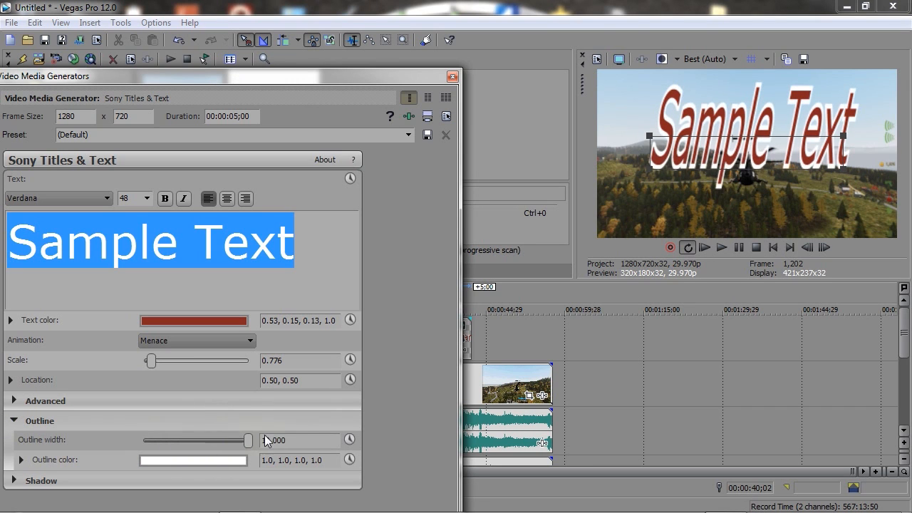
pyautogui.click(173, 463)
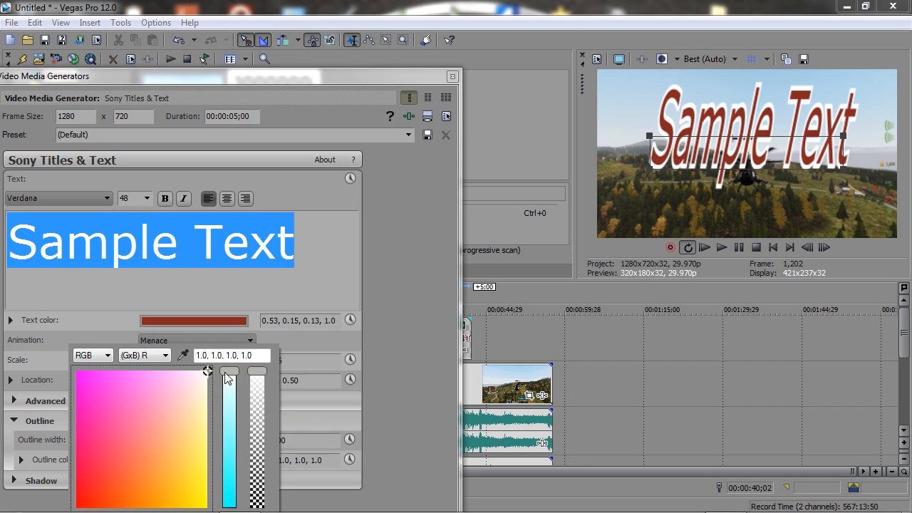
pyautogui.moveTo(227, 378); pyautogui.dragTo(229, 507)
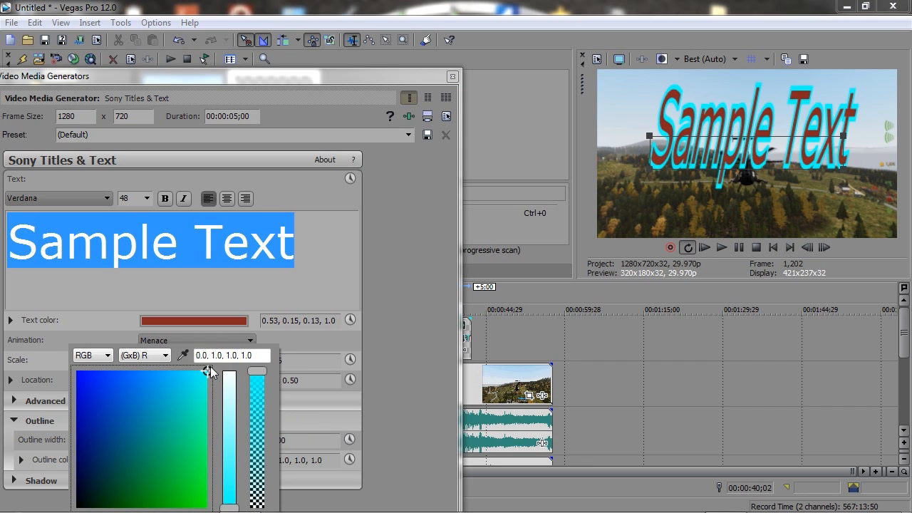
pyautogui.moveTo(210, 371); pyautogui.dragTo(74, 507)
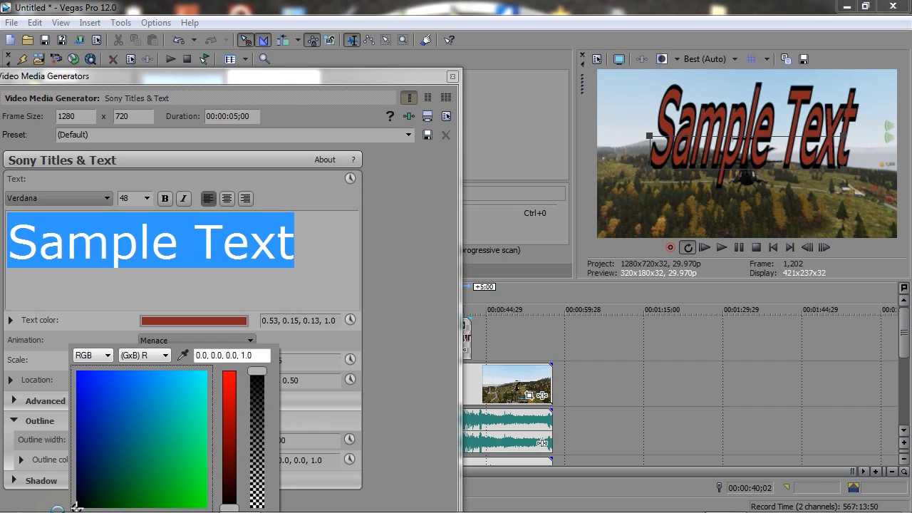
pyautogui.click(366, 219)
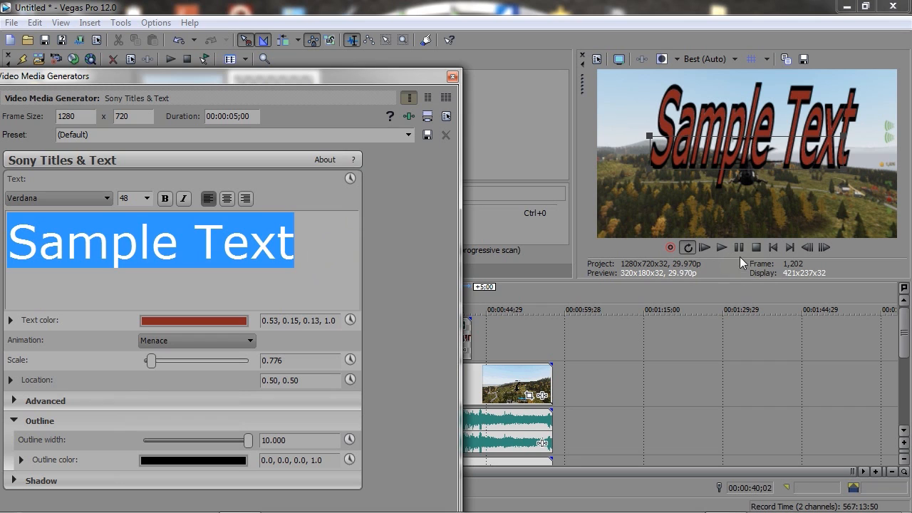
# Play back the outlined title's animation from the start of its event, pause, and close the title generator window.
pyautogui.click(774, 249)
pyautogui.press('space')
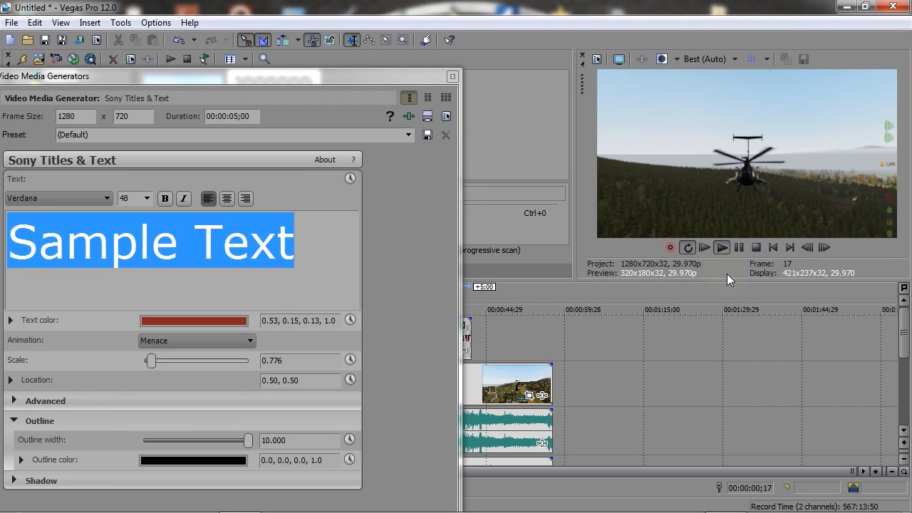
pyautogui.moveTo(459, 214); pyautogui.dragTo(322, 225)
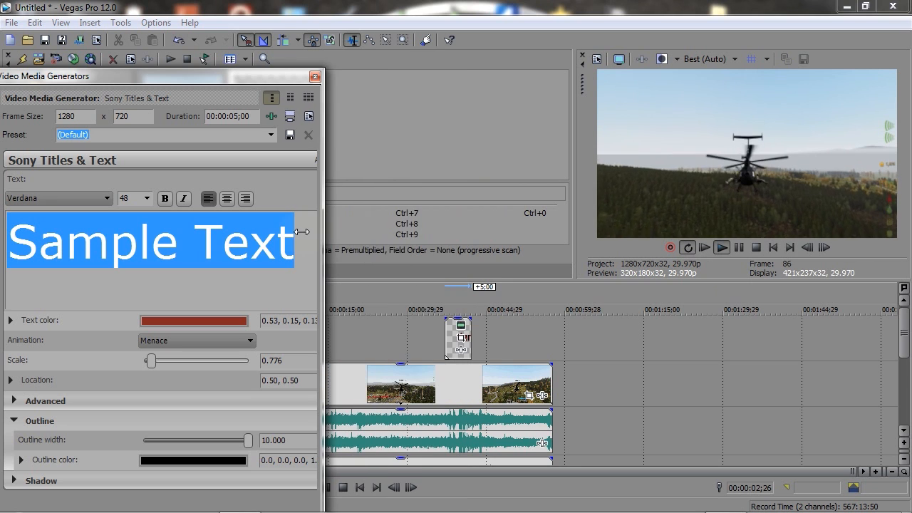
pyautogui.click(445, 308)
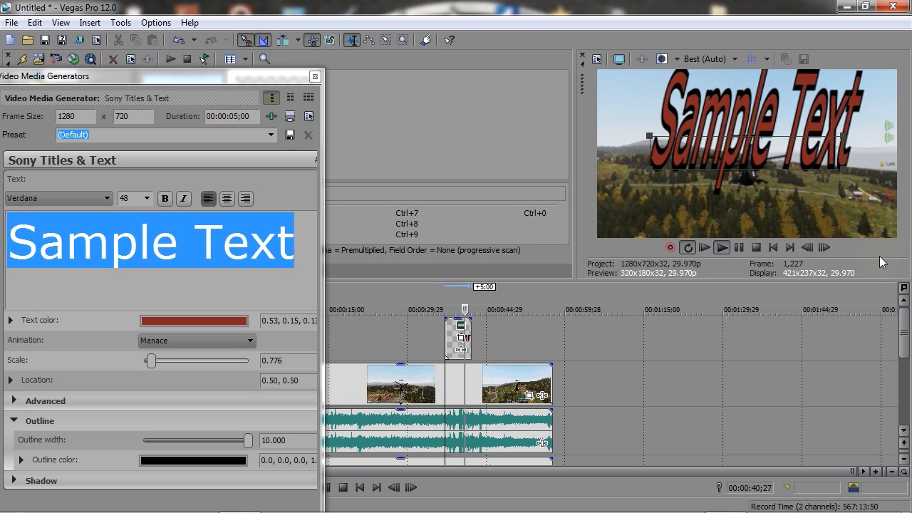
pyautogui.click(736, 247)
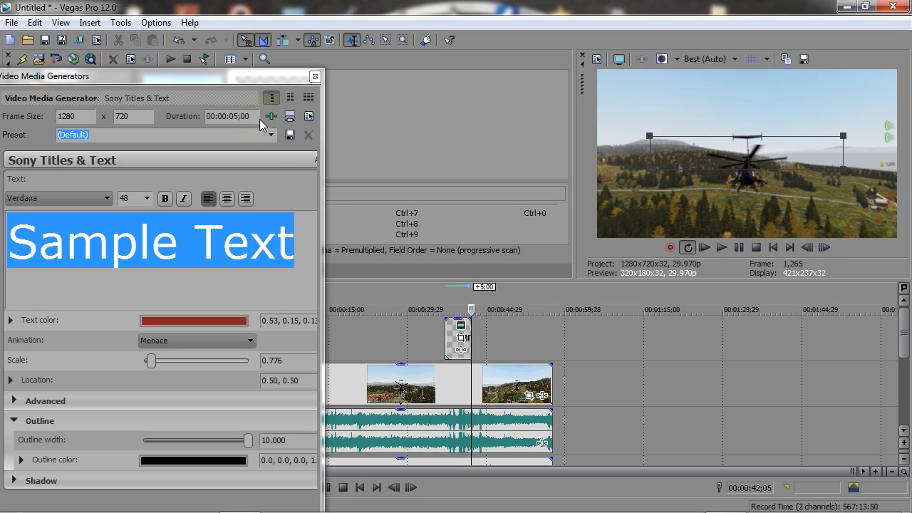
pyautogui.moveTo(323, 267); pyautogui.dragTo(504, 268)
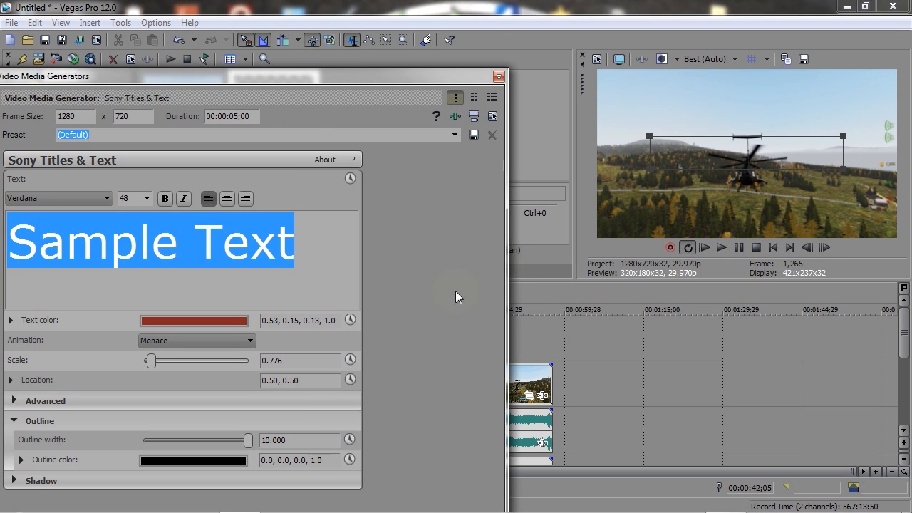
pyautogui.click(498, 76)
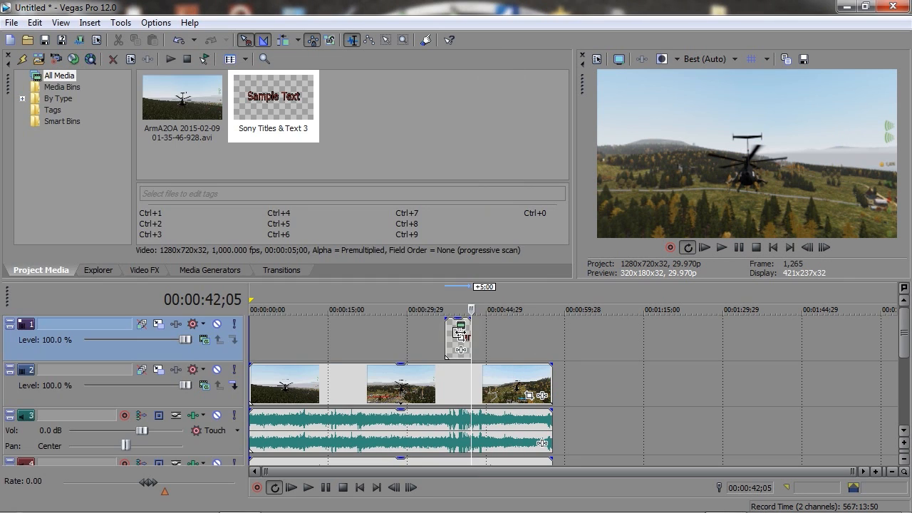
# Insert a second default text event on track 1 directly after the first title, and delete it from the timeline.
pyautogui.rightClick(323, 328)
pyautogui.click(370, 304)
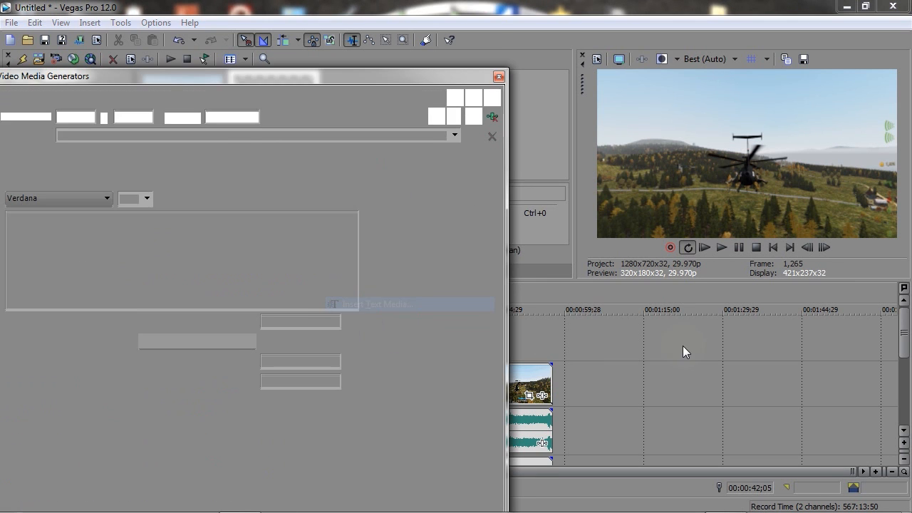
pyautogui.click(498, 76)
pyautogui.rightClick(445, 338)
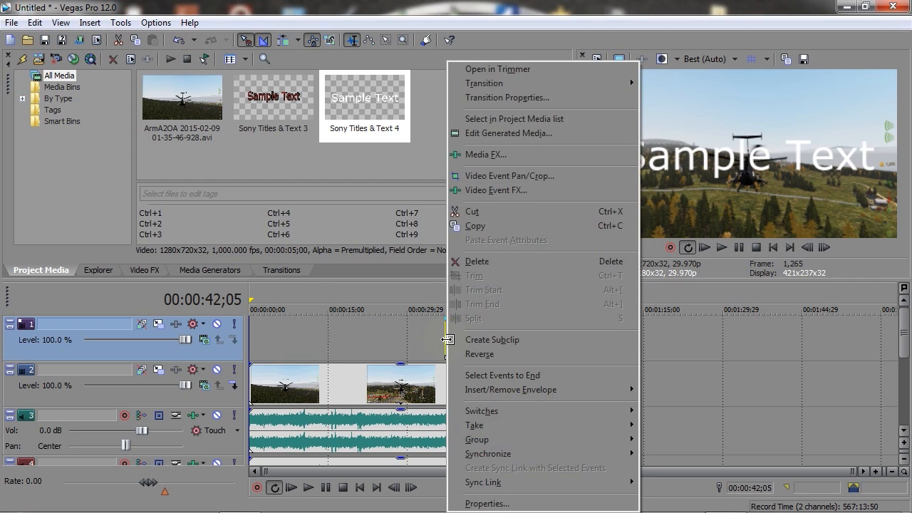
pyautogui.click(591, 376)
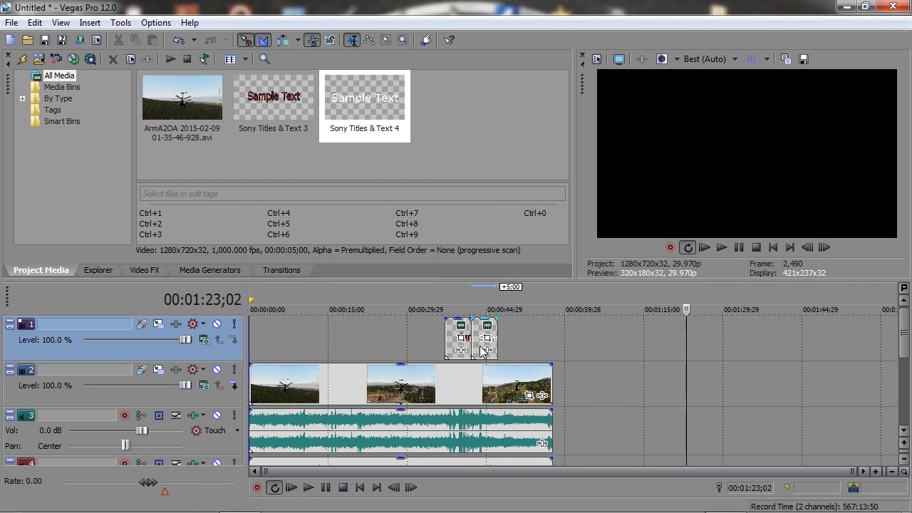
pyautogui.rightClick(477, 346)
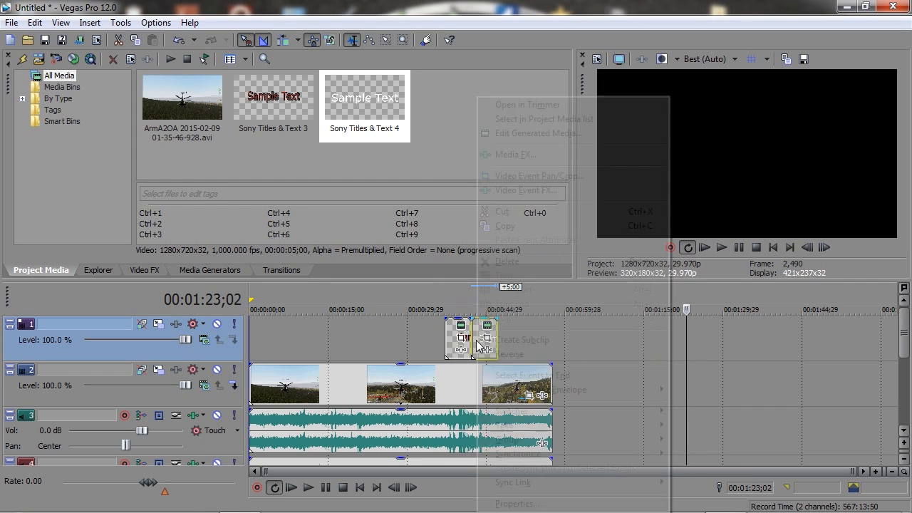
pyautogui.click(505, 261)
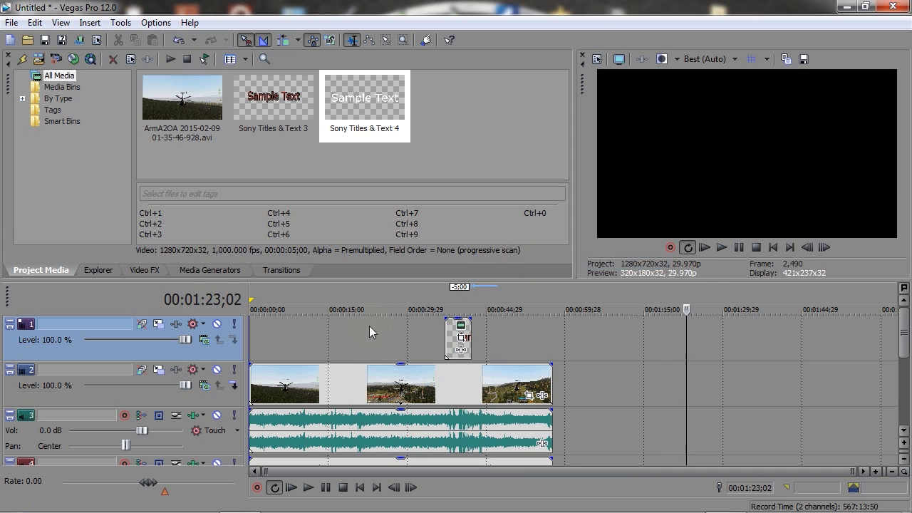
# Place the still image 2014-12-17 21.37.49 from the S4 Pictures folder on track 1 at 00:00:22;25.
pyautogui.click(369, 326)
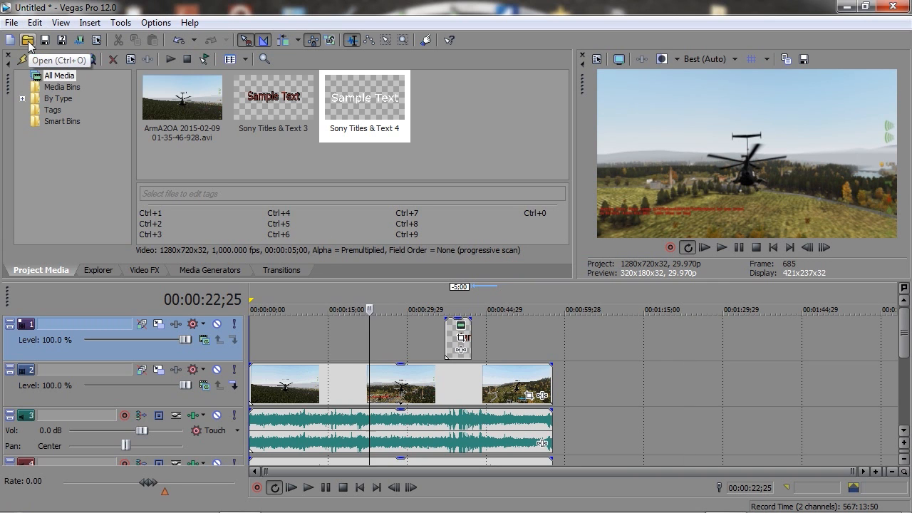
pyautogui.click(28, 41)
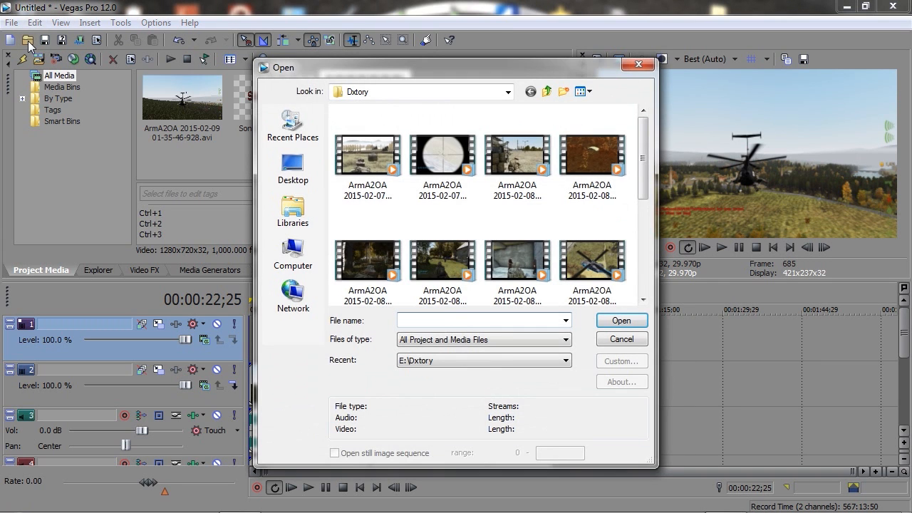
pyautogui.click(304, 217)
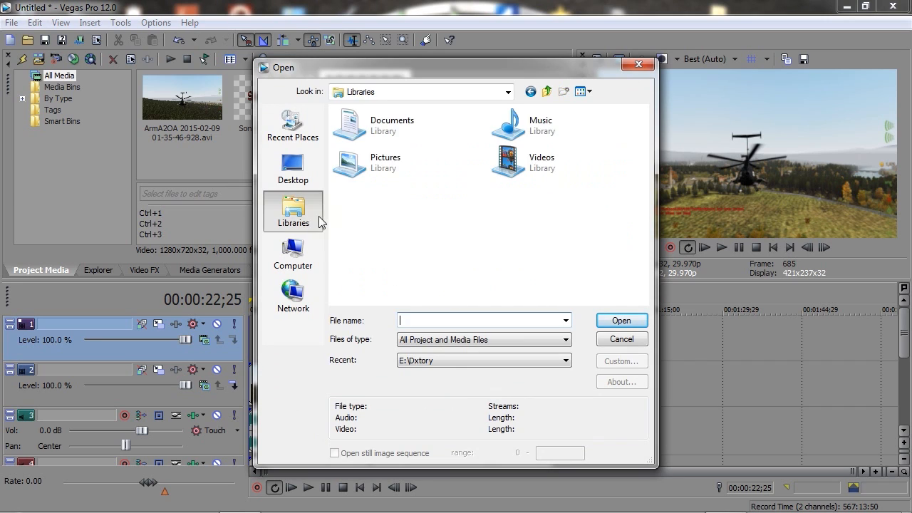
pyautogui.doubleClick(348, 159)
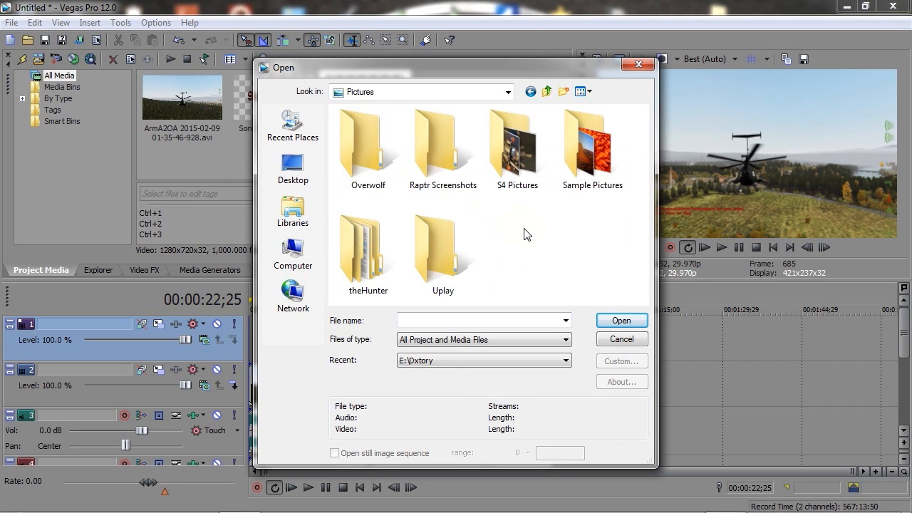
pyautogui.doubleClick(525, 175)
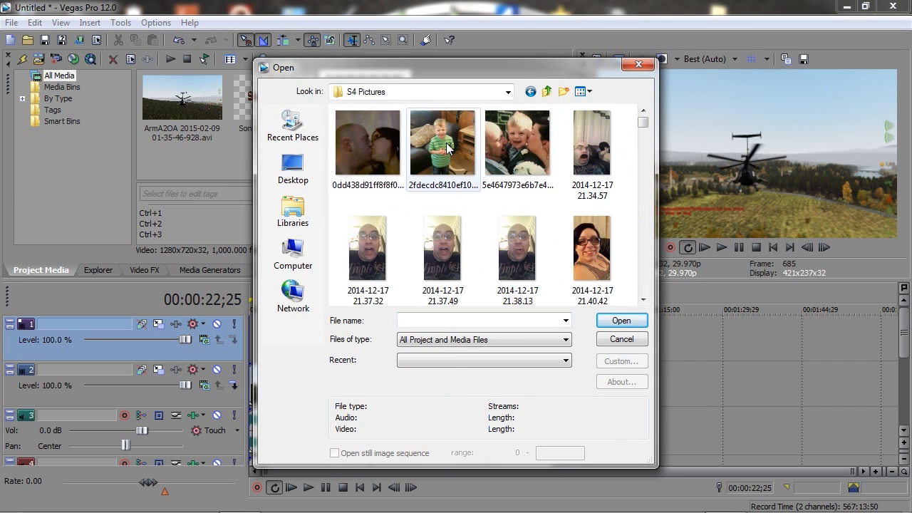
pyautogui.click(464, 269)
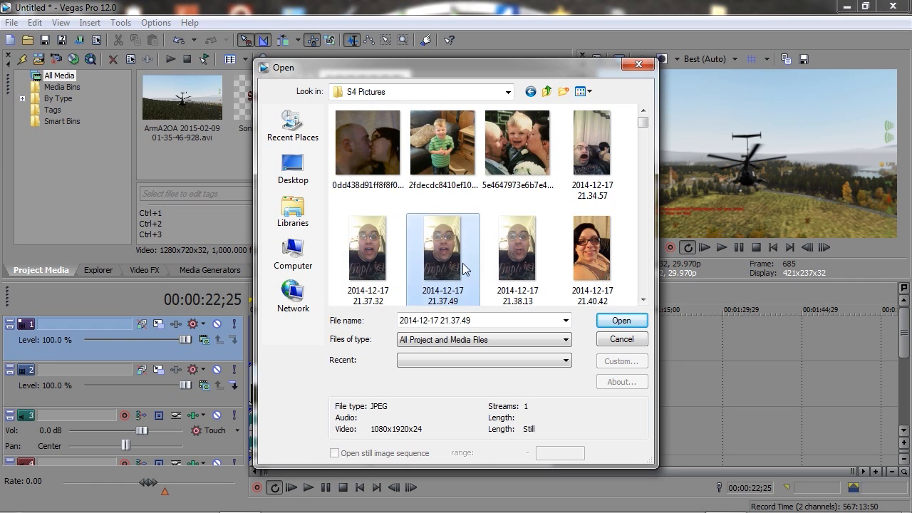
pyautogui.click(618, 321)
pyautogui.click(371, 288)
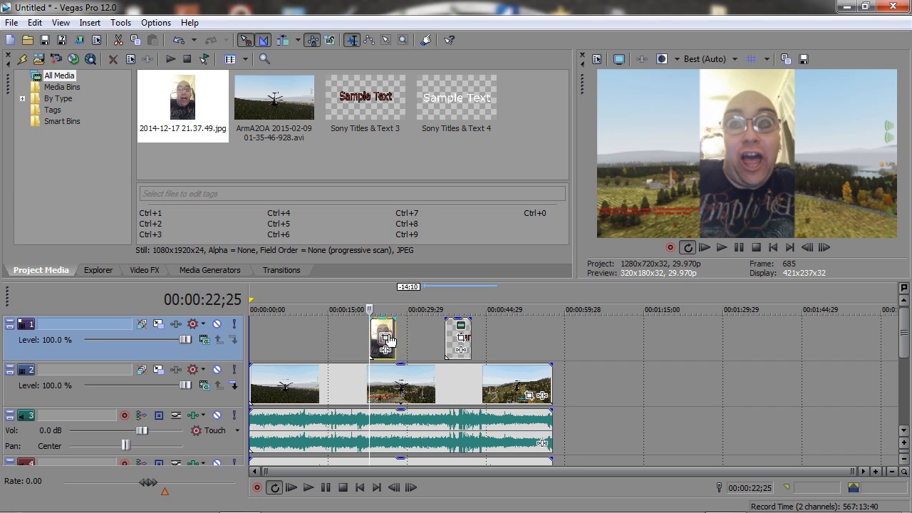
pyautogui.scroll(5, 388, 338)
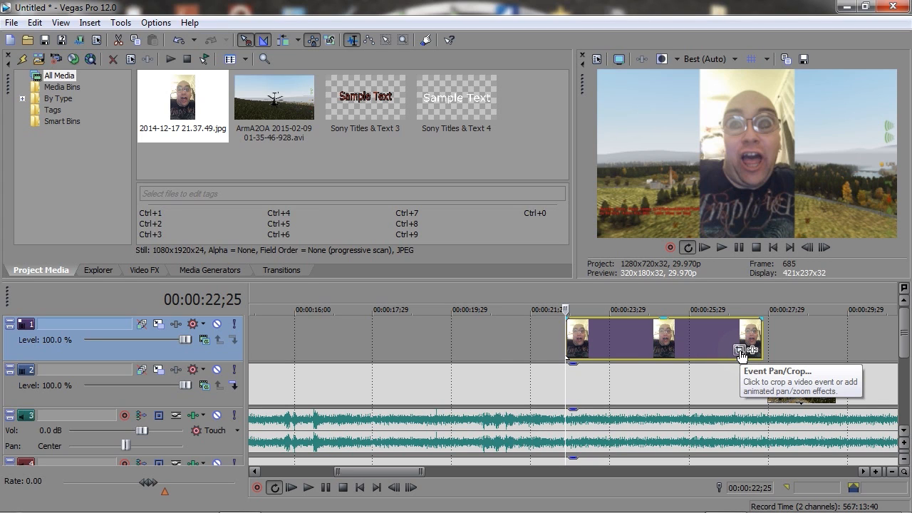
# Crop the still image event on track 1 to a width of about 1,005 and match the crop to the output aspect.
pyautogui.scroll(-2, 741, 354)
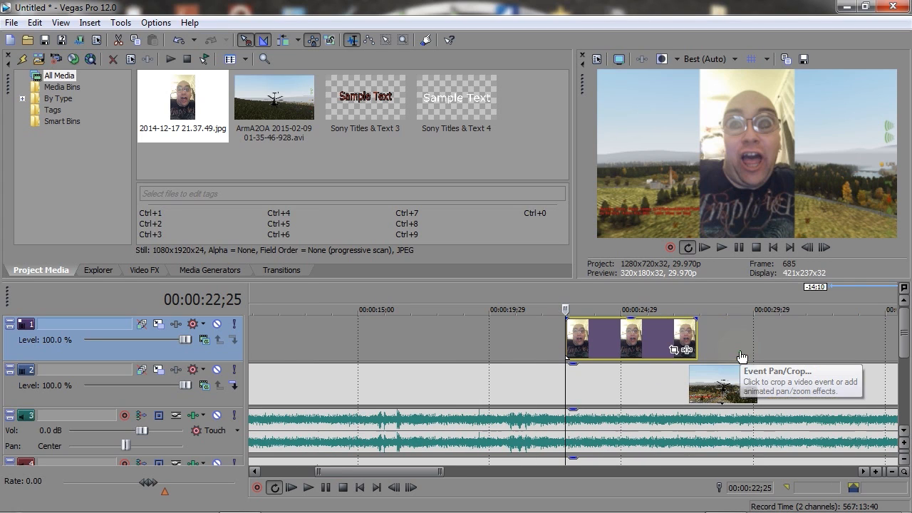
pyautogui.click(673, 349)
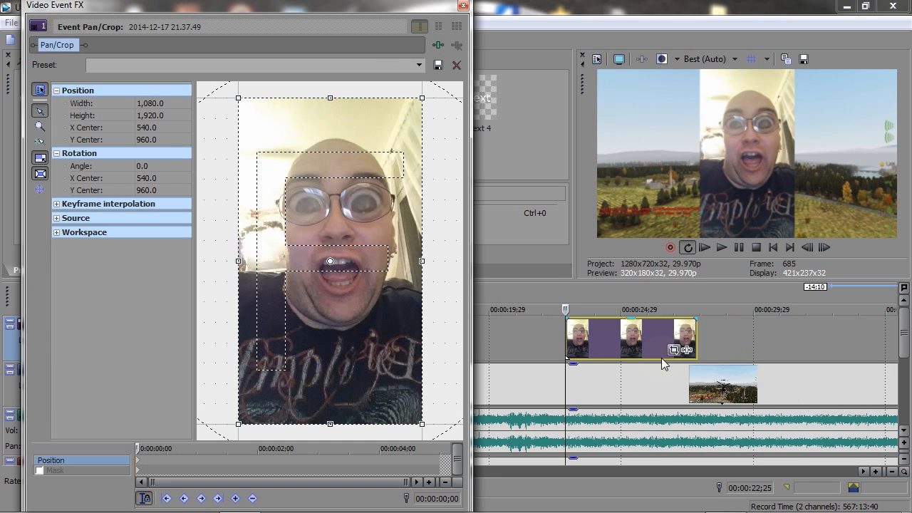
pyautogui.scroll(-3, 275, 207)
pyautogui.moveTo(277, 169); pyautogui.dragTo(258, 176)
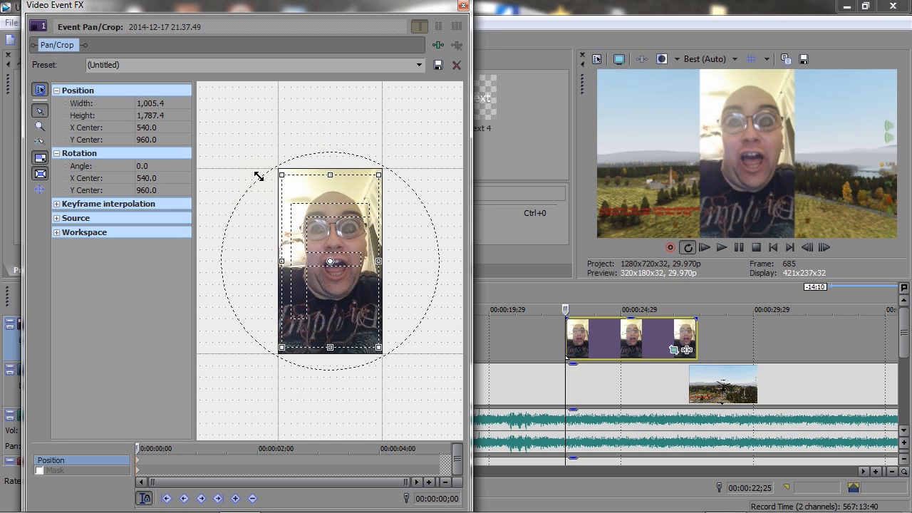
pyautogui.rightClick(340, 236)
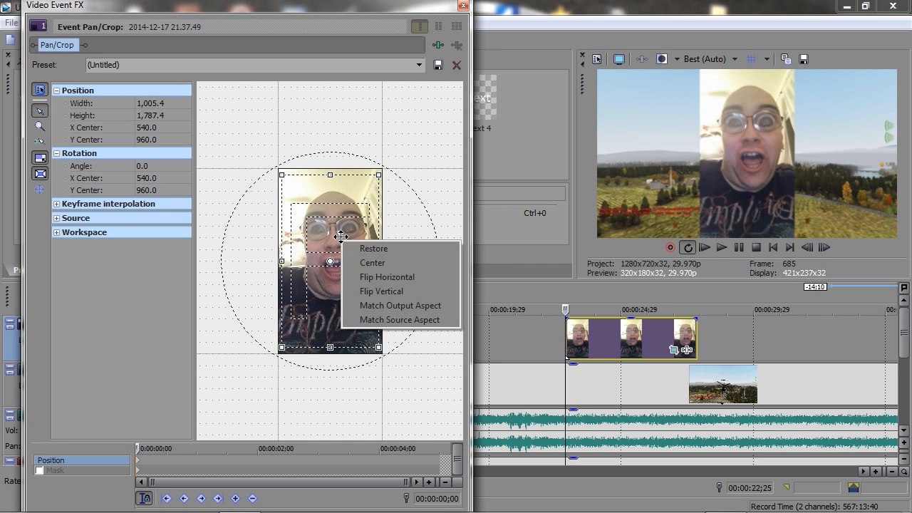
pyautogui.click(391, 310)
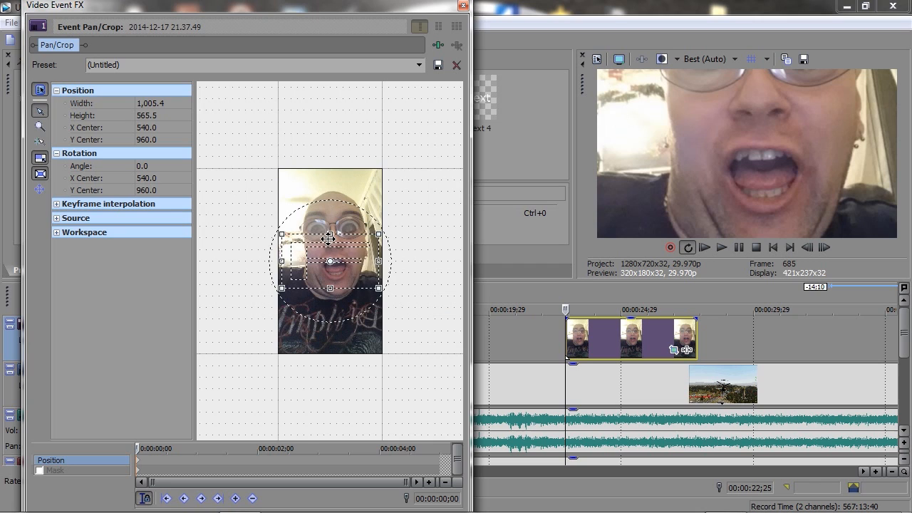
pyautogui.click(463, 7)
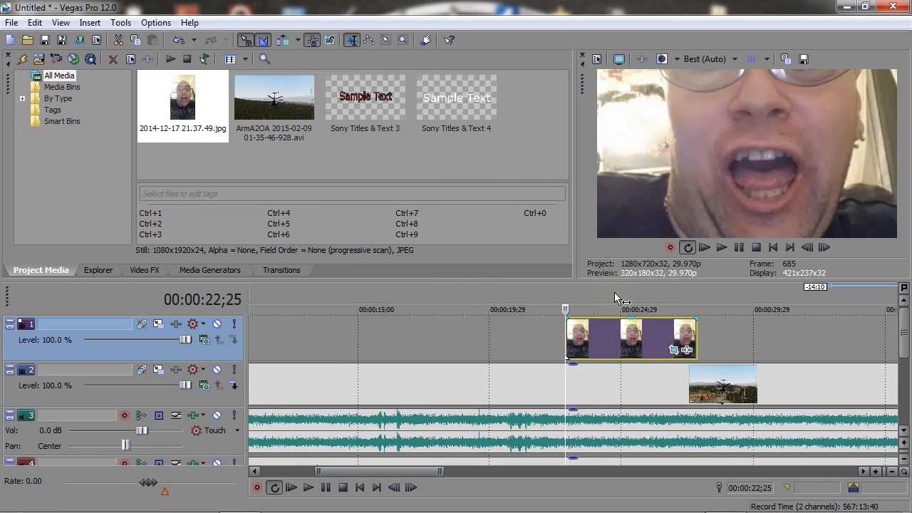
# Play back the cropped still image from 00:00:22;09, just before its event, and stop playback.
pyautogui.click(551, 298)
pyautogui.click(718, 250)
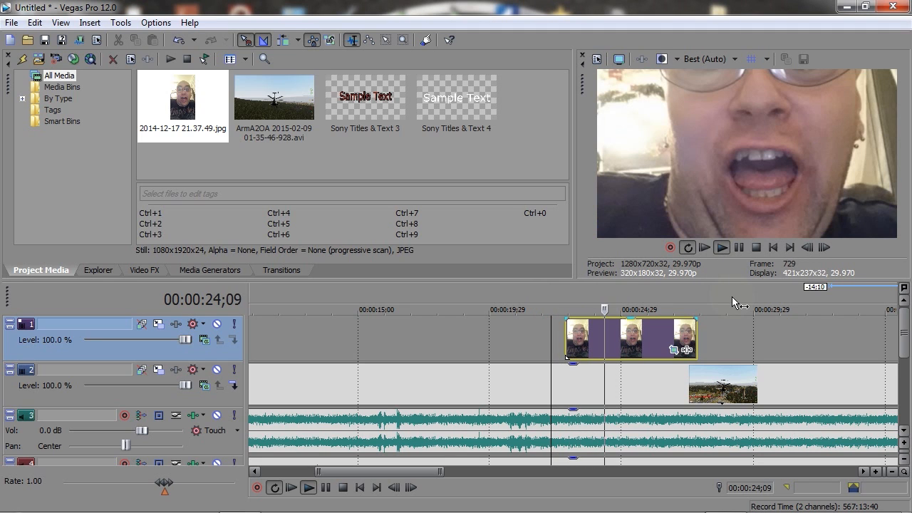
pyautogui.click(758, 247)
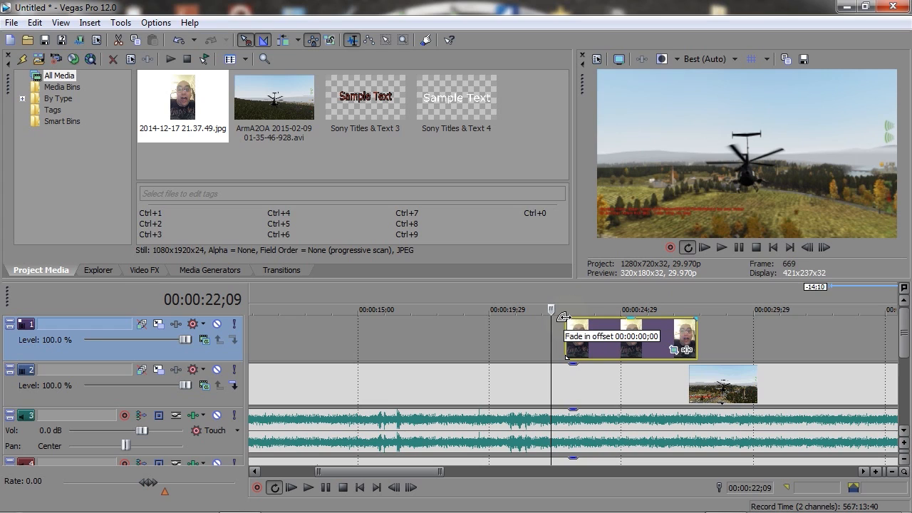
# Add a fade-in and a fade-out to the still image event on track 1, and trim its start slightly.
pyautogui.moveTo(563, 317); pyautogui.dragTo(592, 318)
pyautogui.moveTo(699, 317); pyautogui.dragTo(662, 318)
pyautogui.moveTo(565, 332)
pyautogui.mouseDown()
pyautogui.moveTo(677, 333)
pyautogui.moveTo(420, 335)
pyautogui.moveTo(678, 335)
pyautogui.moveTo(525, 336)
pyautogui.moveTo(576, 344)
pyautogui.mouseUp()
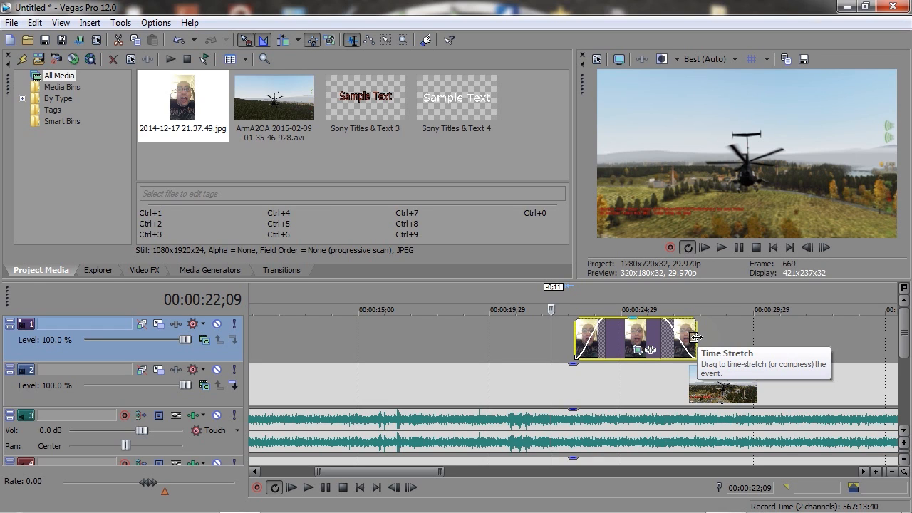
# Time-stretch the image event to about 13 seconds, compress it to about 1 second, and play back the result.
pyautogui.moveTo(696, 337)
pyautogui.mouseDown()
pyautogui.moveTo(884, 337)
pyautogui.moveTo(862, 341)
pyautogui.mouseUp()
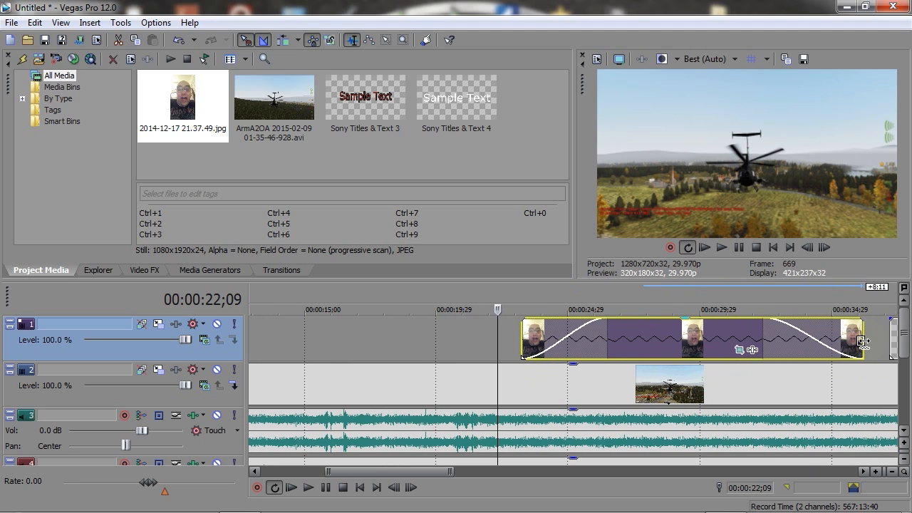
pyautogui.moveTo(862, 340); pyautogui.dragTo(543, 356)
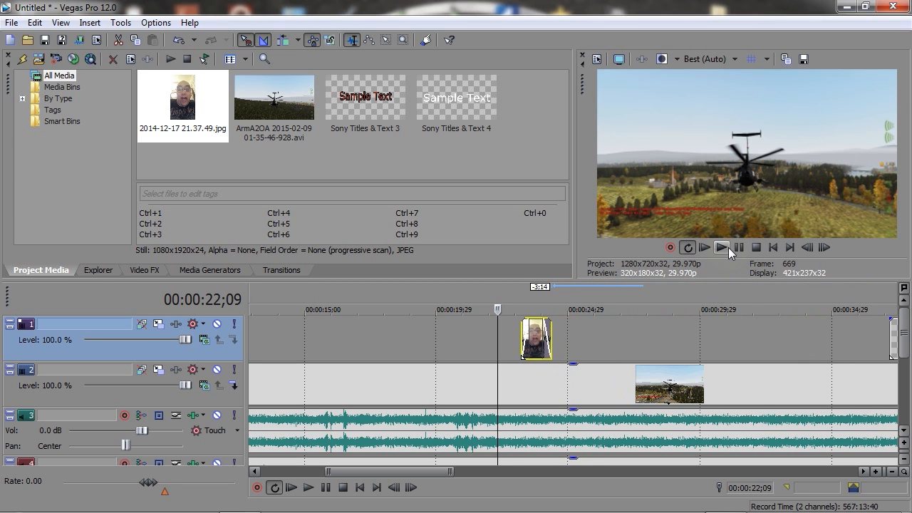
pyautogui.click(726, 247)
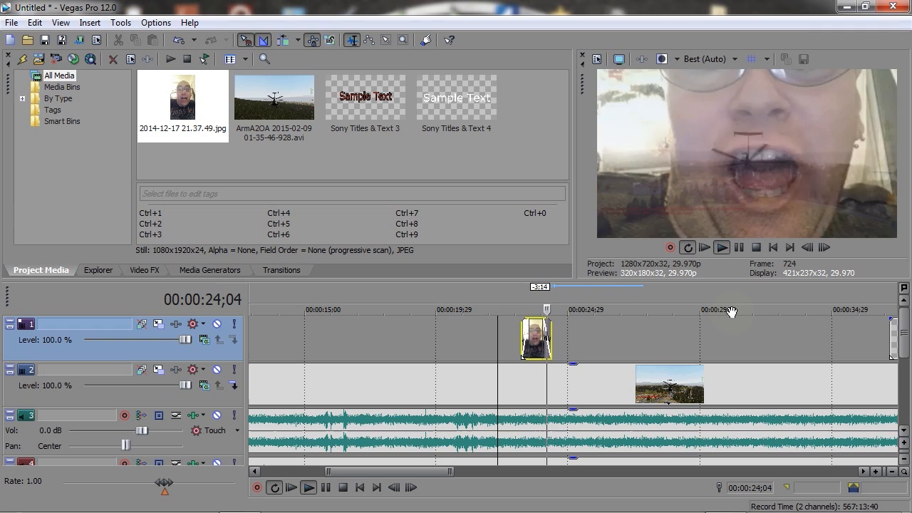
pyautogui.click(755, 247)
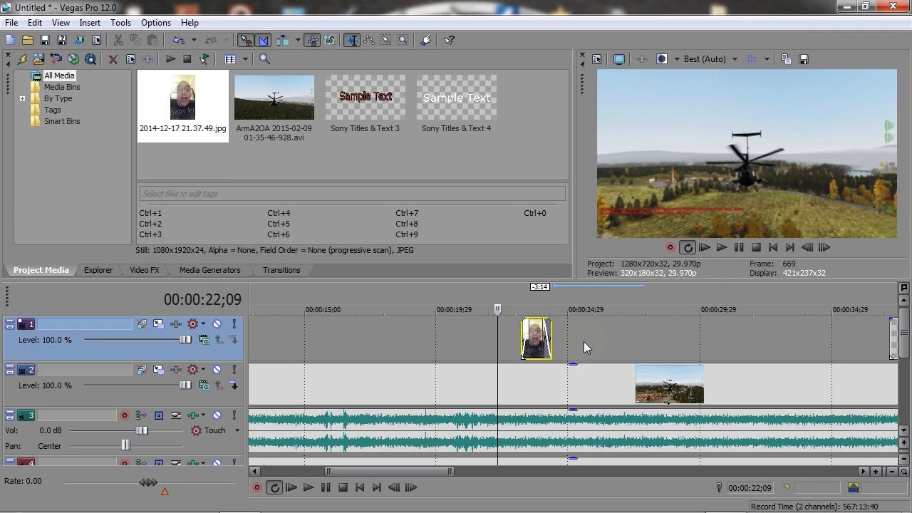
# Time-stretch the image event to about 6 seconds and paste a copy of it directly after it on track 1.
pyautogui.moveTo(548, 349); pyautogui.dragTo(648, 336)
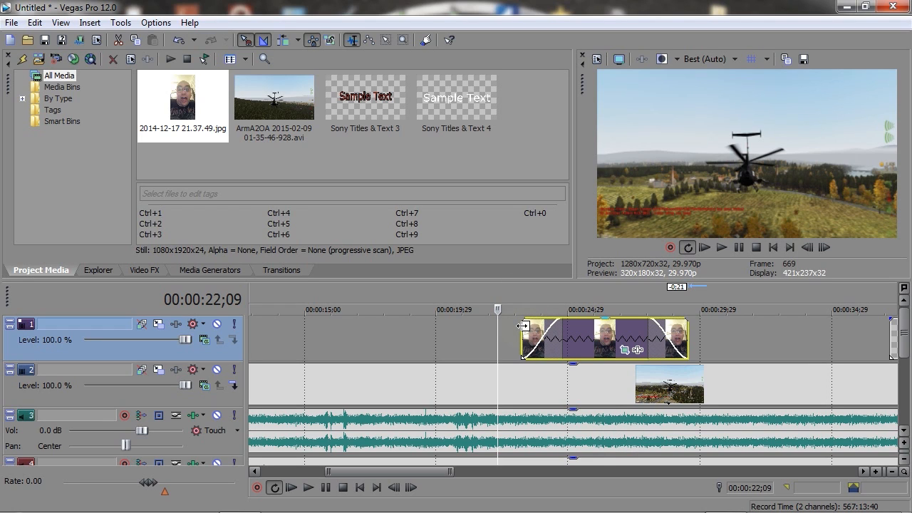
pyautogui.rightClick(609, 339)
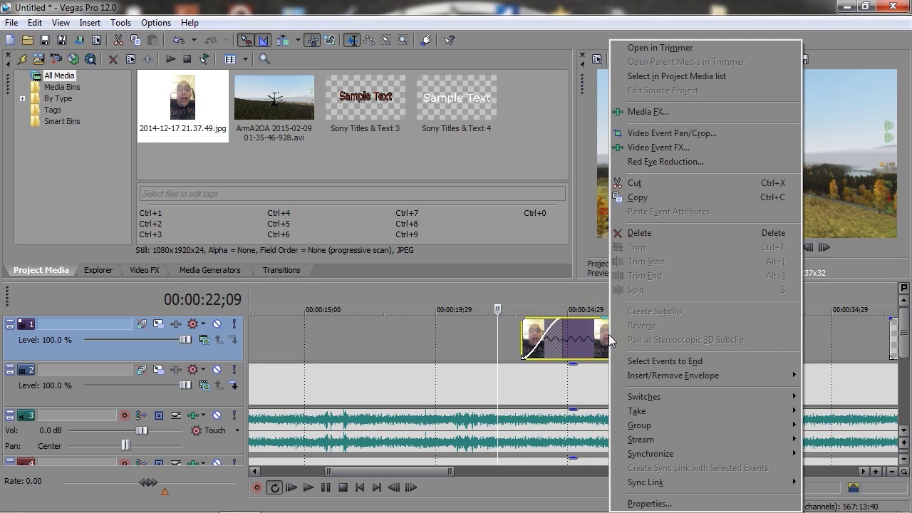
pyautogui.click(643, 200)
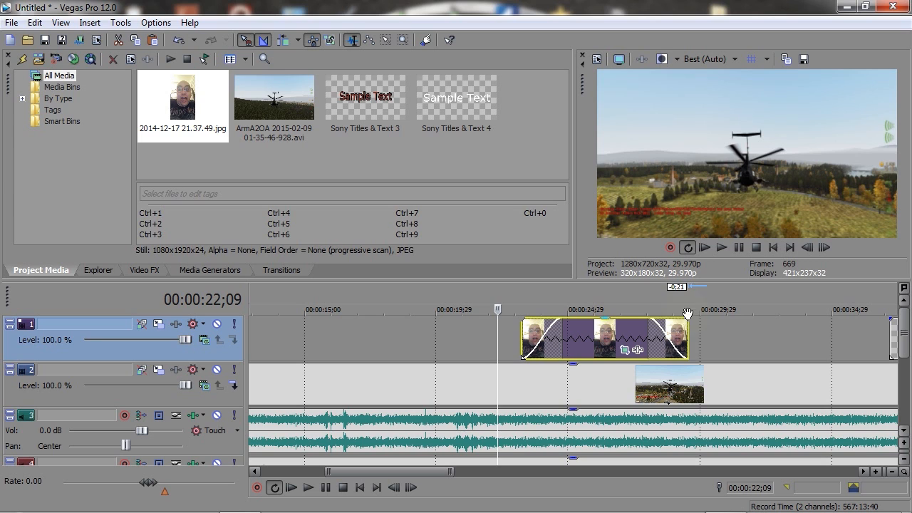
pyautogui.click(698, 344)
pyautogui.rightClick(703, 335)
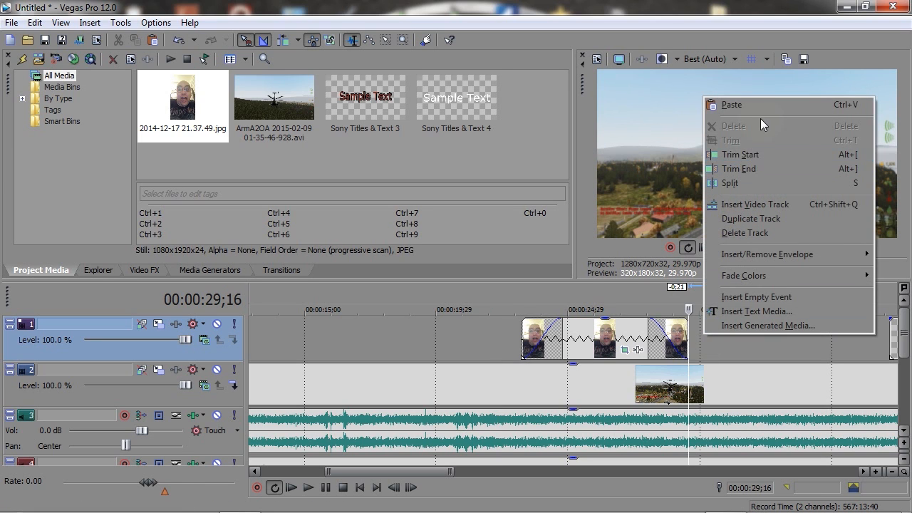
pyautogui.click(761, 106)
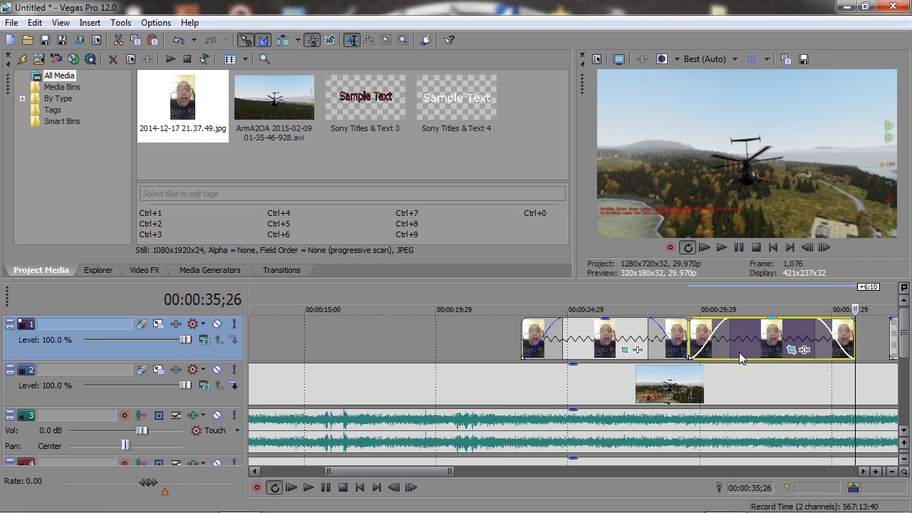
# Overlap the copied image event with the first by 1:00 to form a crossfade, and play back across it.
pyautogui.moveTo(750, 333); pyautogui.dragTo(719, 340)
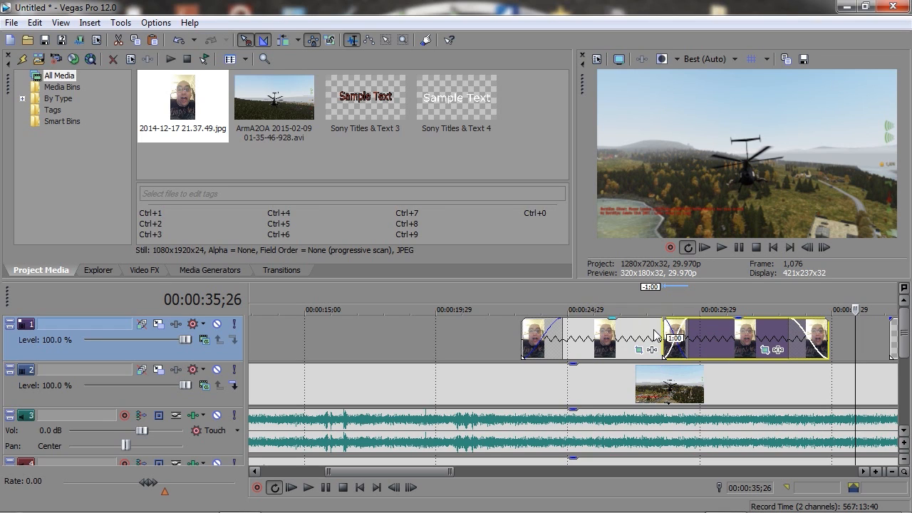
pyautogui.moveTo(714, 330); pyautogui.dragTo(715, 330)
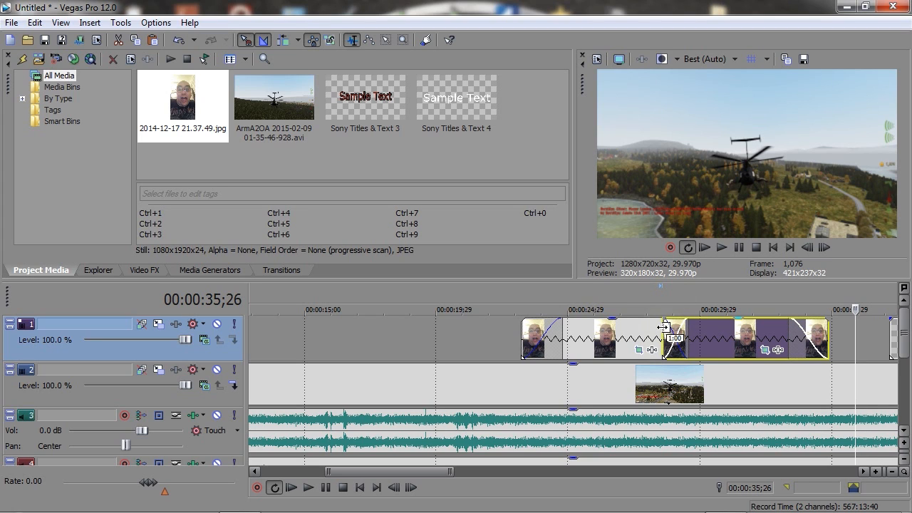
pyautogui.click(637, 304)
pyautogui.click(721, 247)
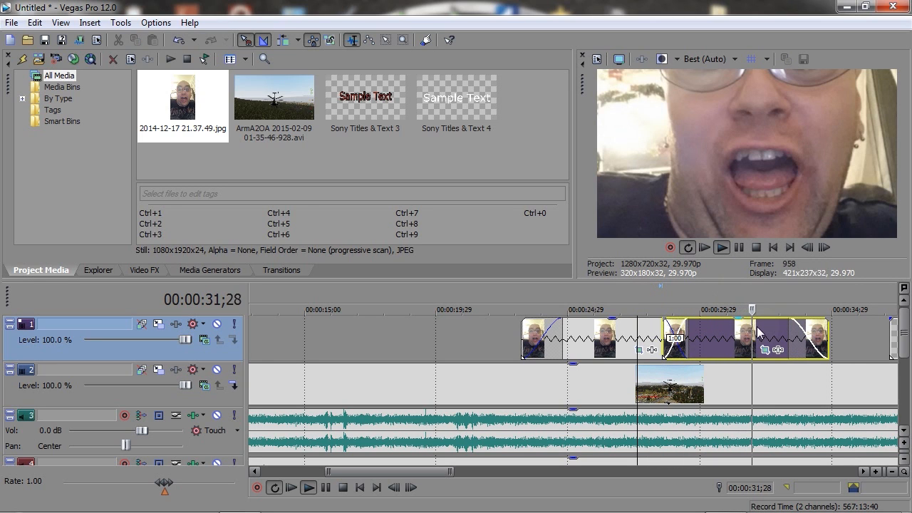
# Lower the opacity of the second image event strongly, replay from 00:00:27;25 to check it, and stop playback.
pyautogui.moveTo(744, 320); pyautogui.dragTo(743, 354)
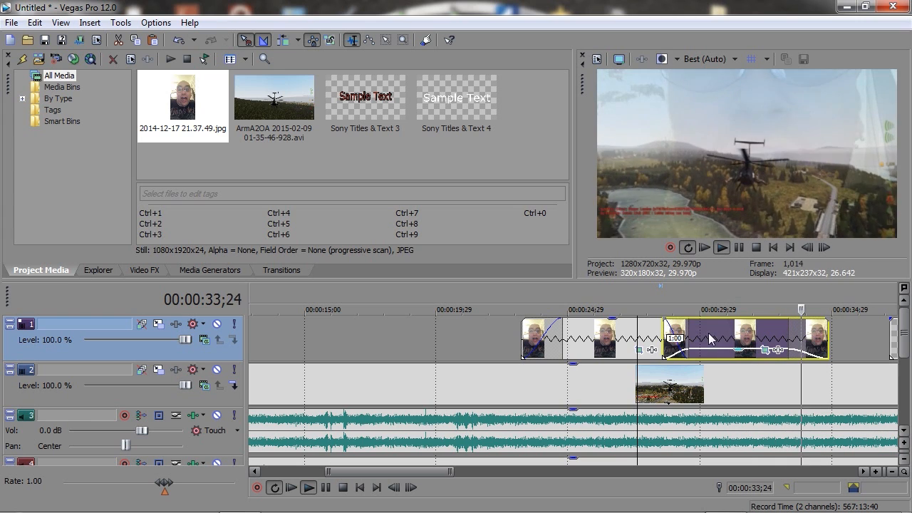
pyautogui.click(647, 302)
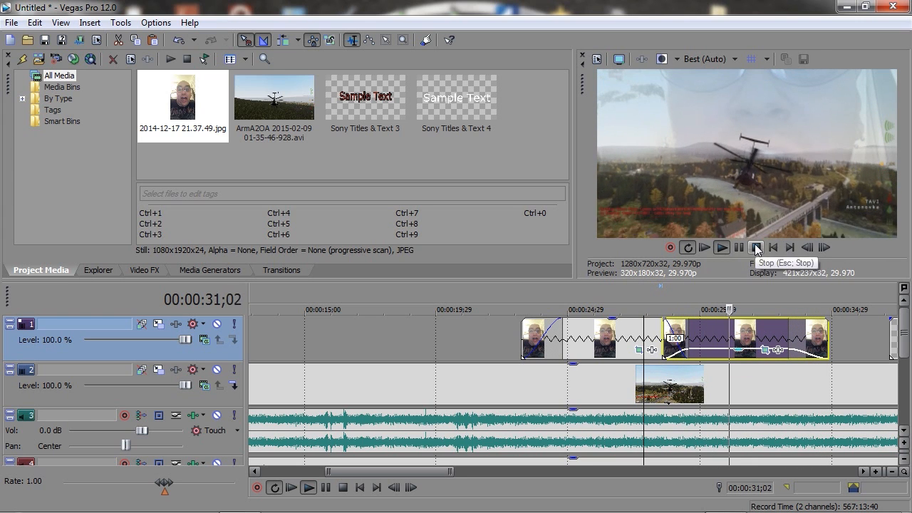
pyautogui.click(757, 248)
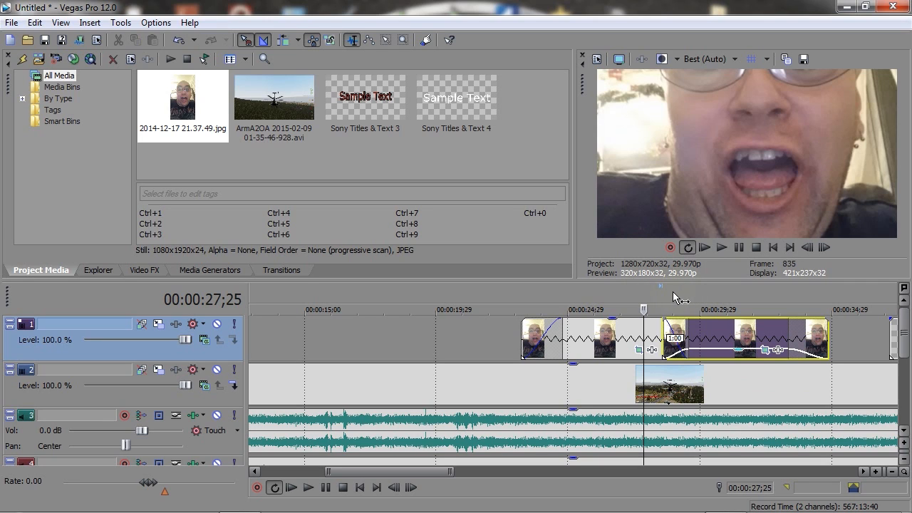
# Apply the Linear Wipe transition preset Right-Left, Soft Edge to the crossfade between the two image events, and play it back.
pyautogui.click(290, 269)
pyautogui.moveTo(123, 146); pyautogui.dragTo(123, 157)
pyautogui.click(78, 191)
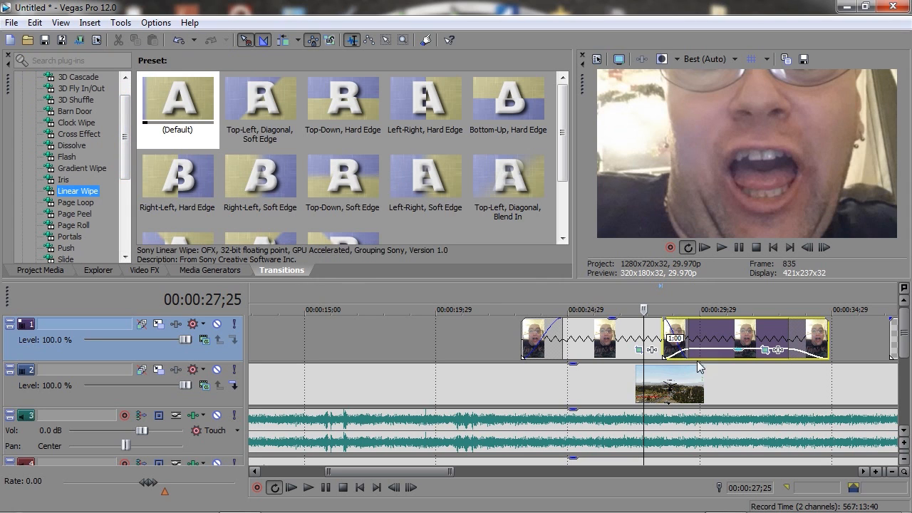
pyautogui.click(263, 185)
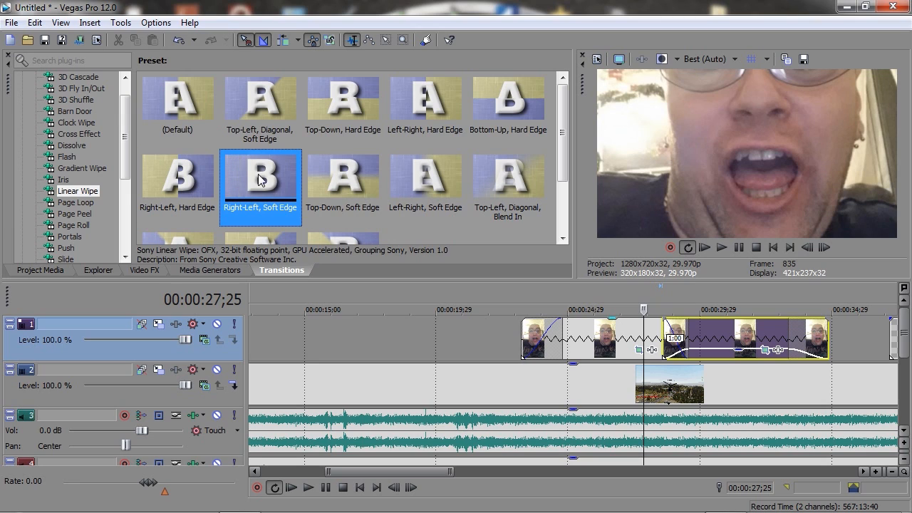
pyautogui.moveTo(667, 312); pyautogui.dragTo(676, 334)
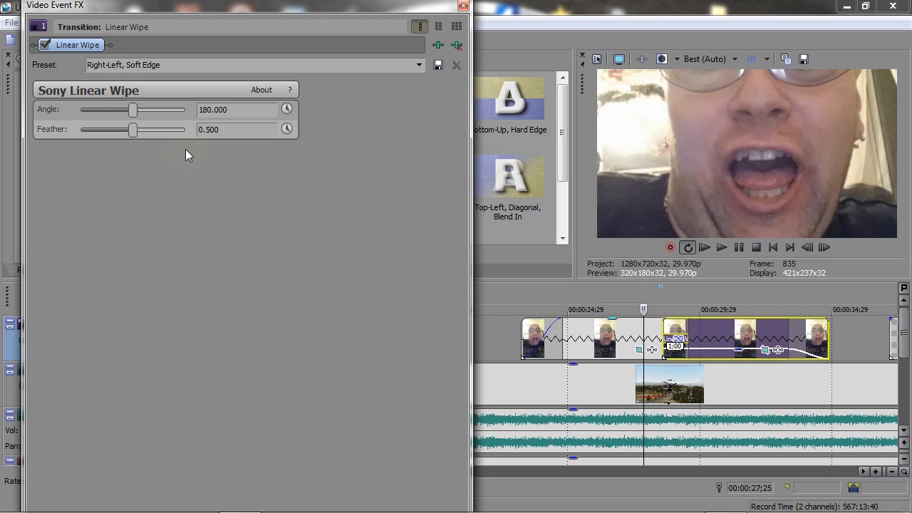
pyautogui.click(462, 5)
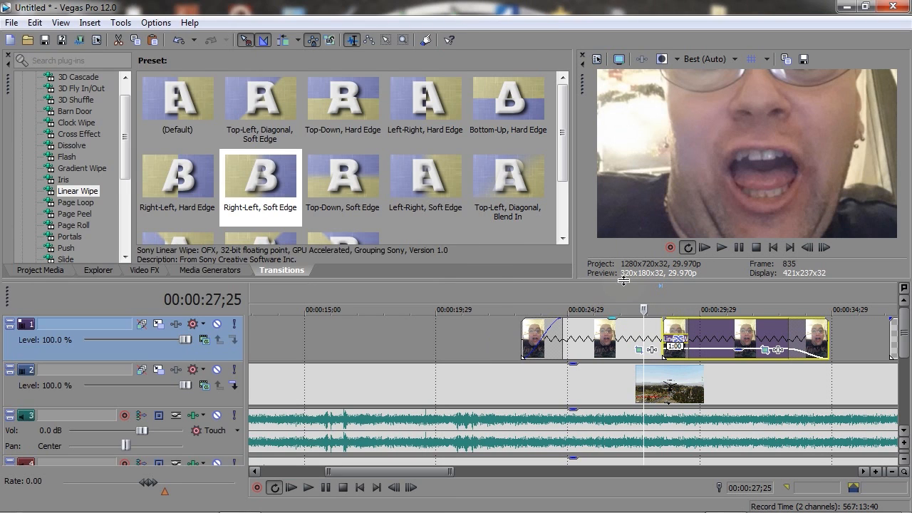
pyautogui.click(721, 249)
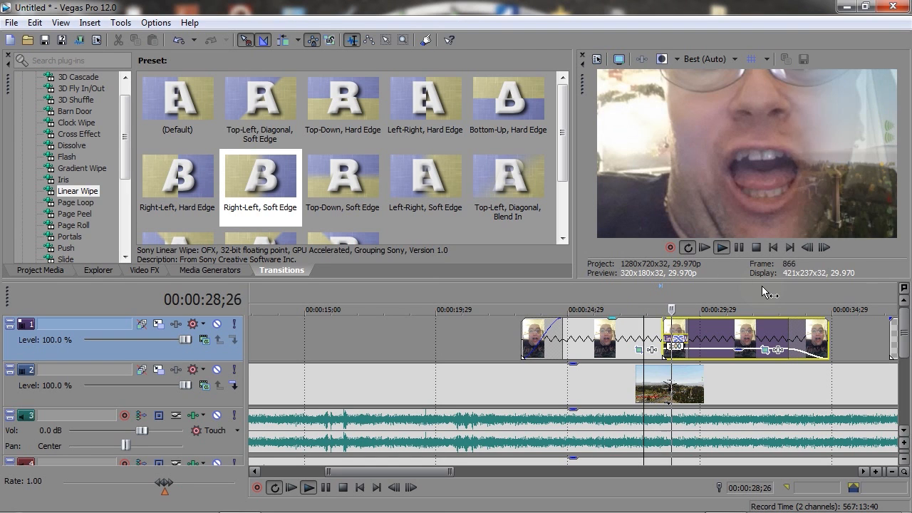
pyautogui.click(756, 247)
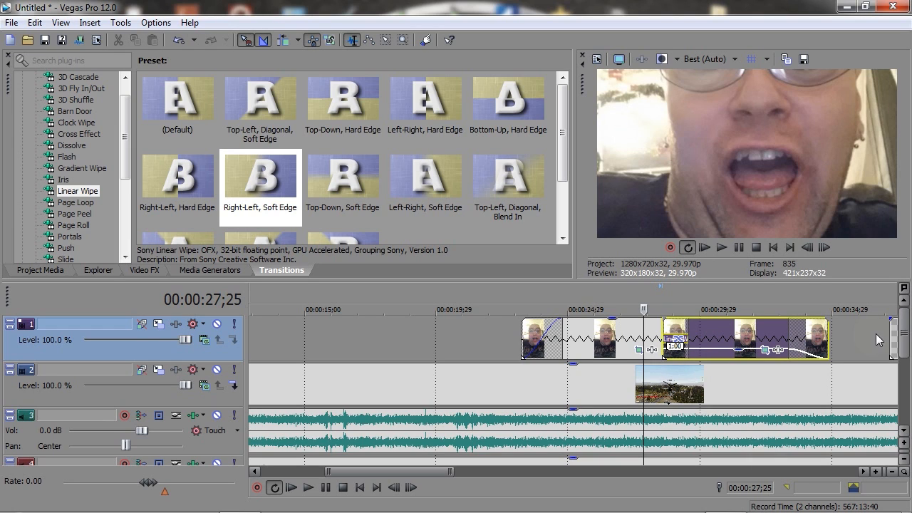
pyautogui.moveTo(903, 338); pyautogui.dragTo(903, 377)
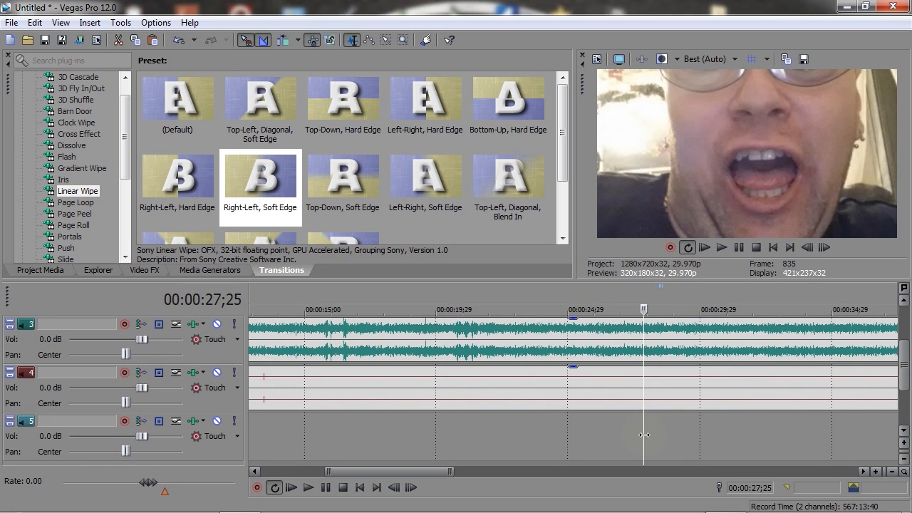
pyautogui.moveTo(903, 375); pyautogui.dragTo(907, 335)
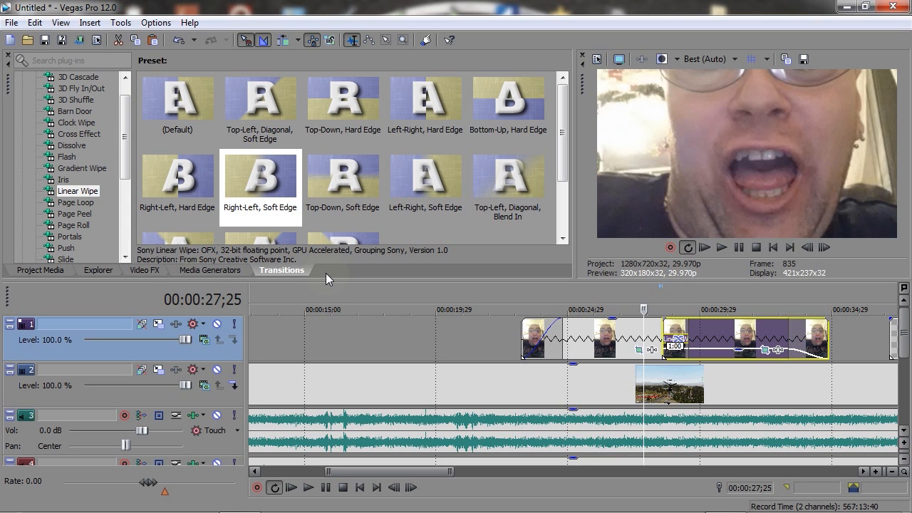
# Show the available Credit Roll presets among the media generators.
pyautogui.scroll(-3, 702, 364)
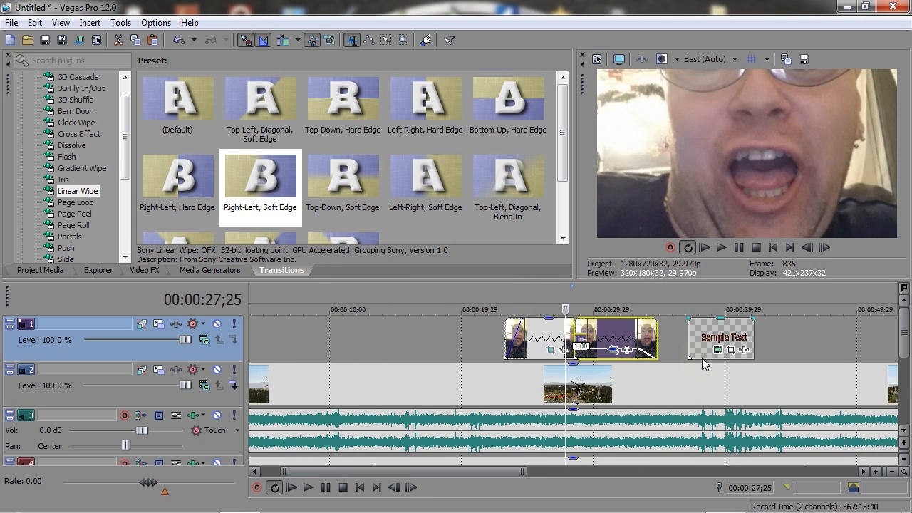
pyautogui.click(237, 271)
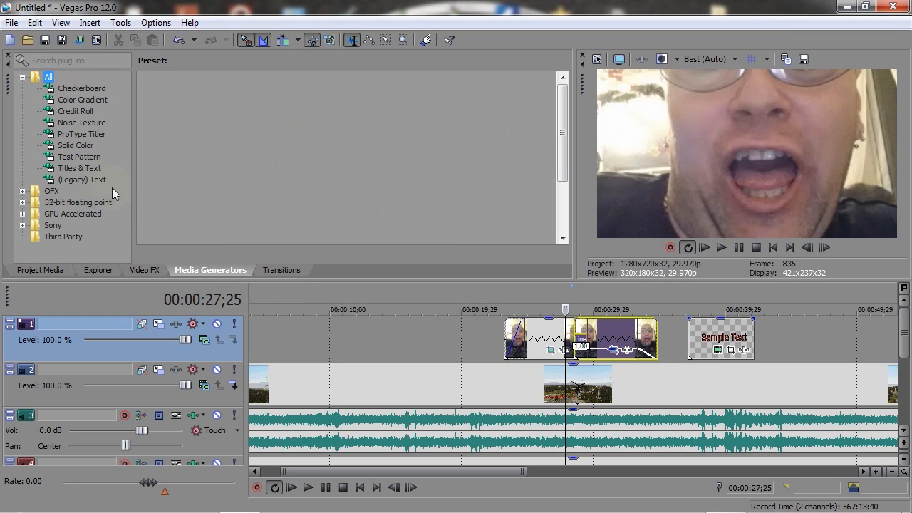
pyautogui.click(76, 111)
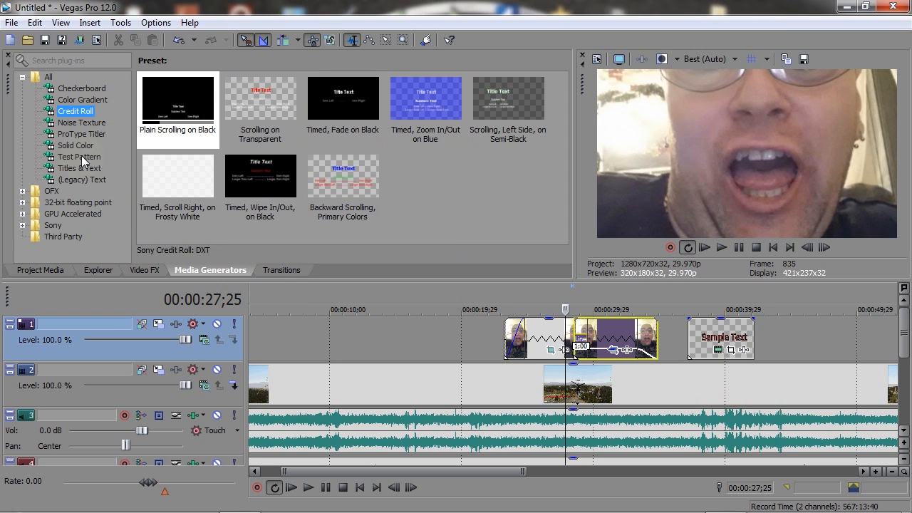
# Show the Solid Color presets among the media generators and the Color Corrector (Secondary) presets among the video effects.
pyautogui.click(81, 157)
pyautogui.click(79, 146)
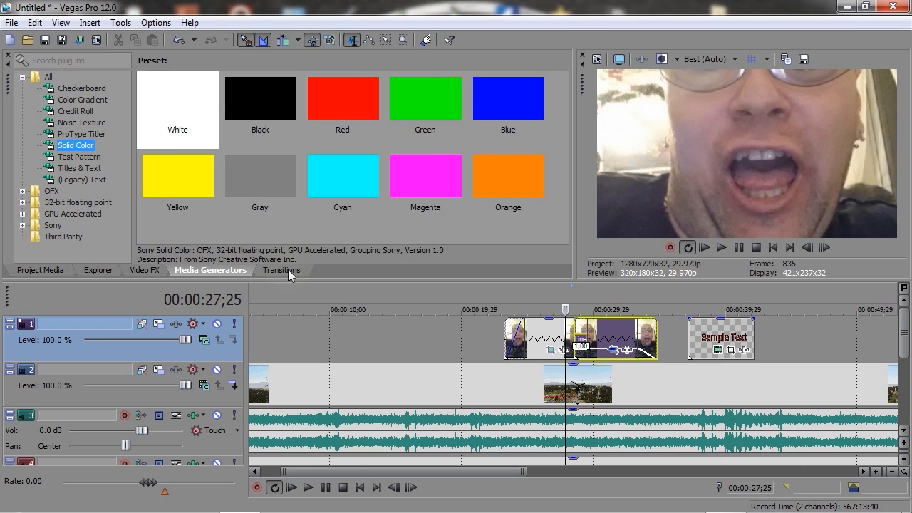
pyautogui.click(142, 271)
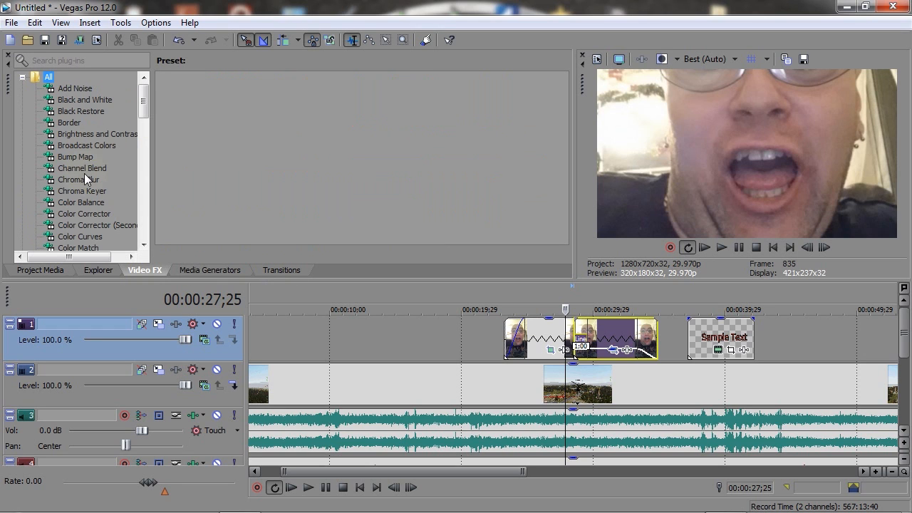
pyautogui.click(84, 170)
pyautogui.click(97, 202)
pyautogui.click(104, 222)
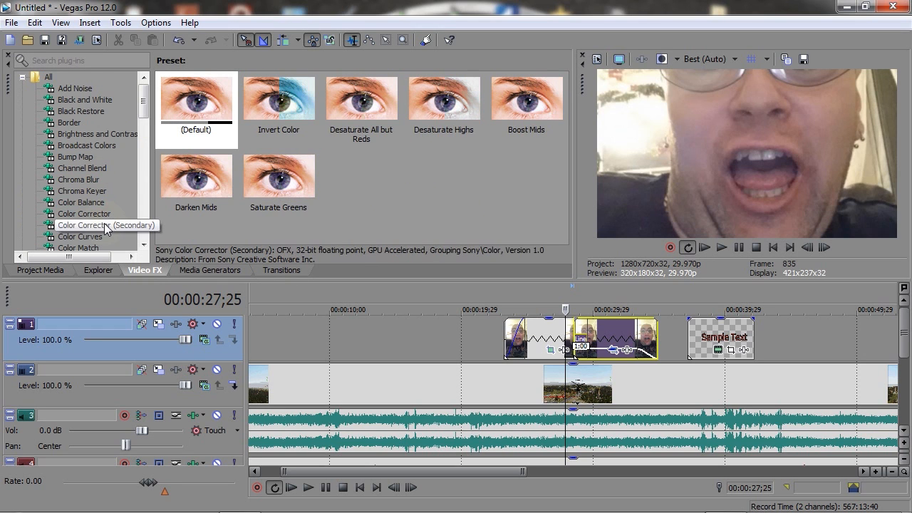
# Look through the Film Grain, Median and Pinch/Punch video effect presets, and return to the project media.
pyautogui.scroll(-2, 105, 222)
pyautogui.scroll(-4, 75, 226)
pyautogui.click(74, 122)
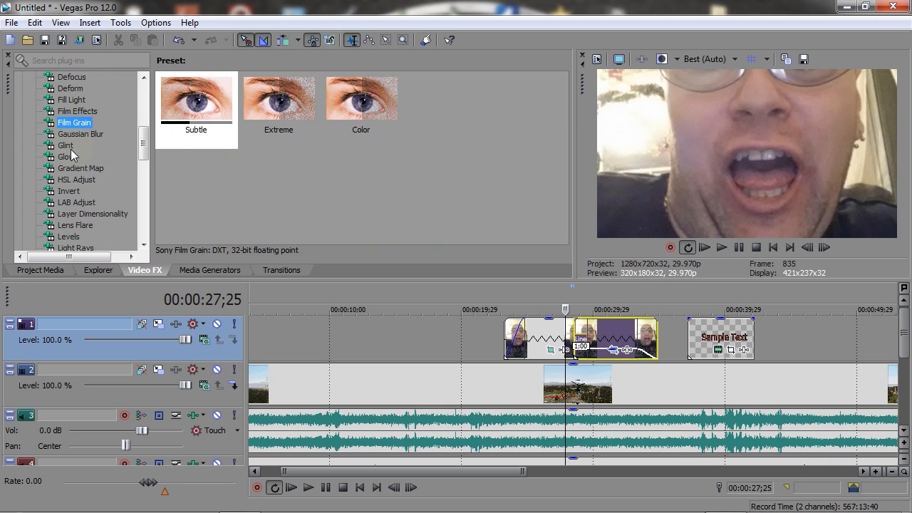
pyautogui.scroll(-3, 67, 199)
pyautogui.click(69, 180)
pyautogui.scroll(-3, 92, 199)
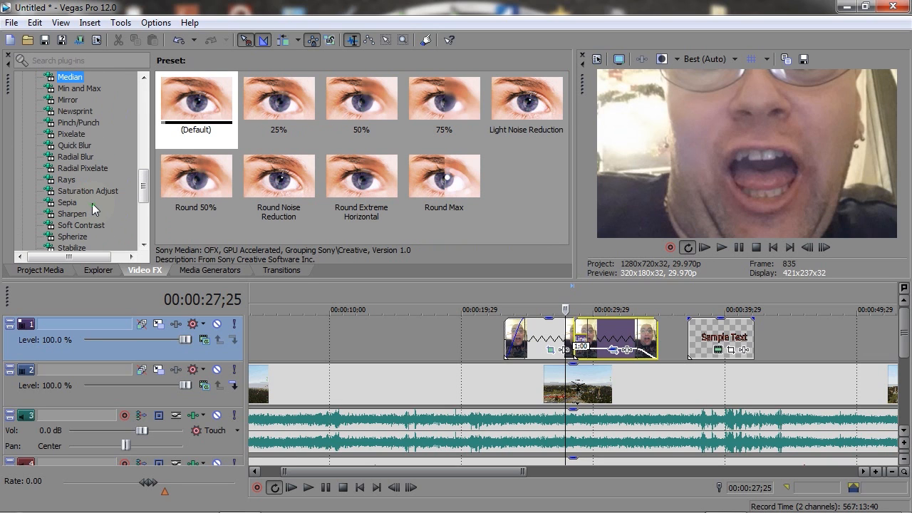
pyautogui.click(80, 124)
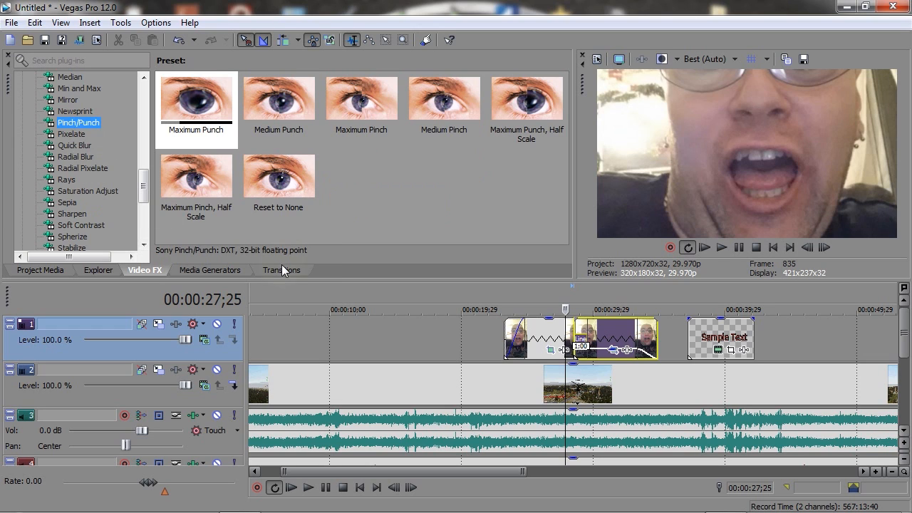
pyautogui.click(55, 271)
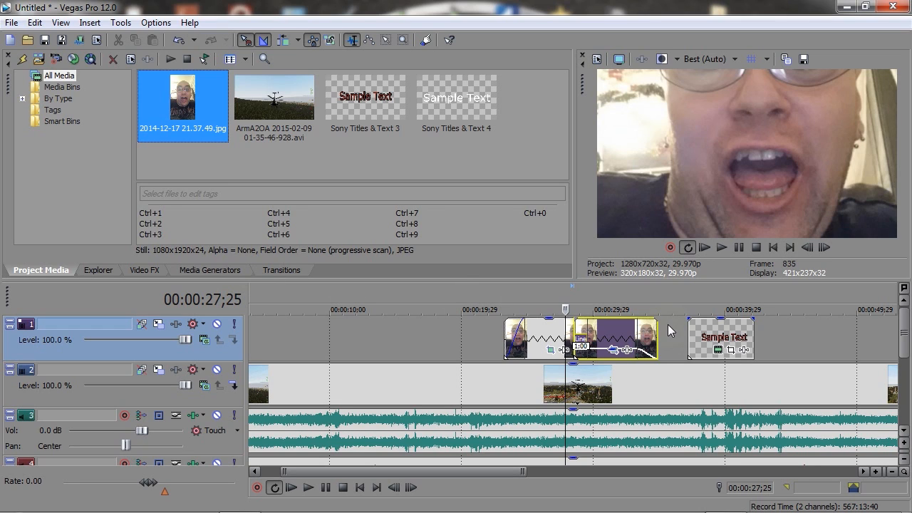
# Shorten the end of the second image event by 0:11, and lengthen it again by 0:24.
pyautogui.moveTo(656, 322); pyautogui.dragTo(651, 324)
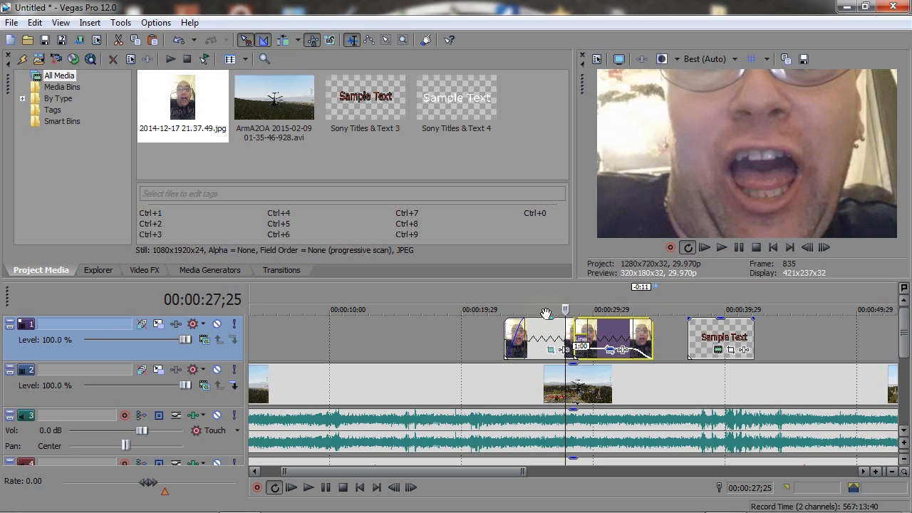
pyautogui.moveTo(546, 314); pyautogui.dragTo(554, 292)
pyautogui.moveTo(480, 372); pyautogui.dragTo(426, 335)
pyautogui.click(430, 287)
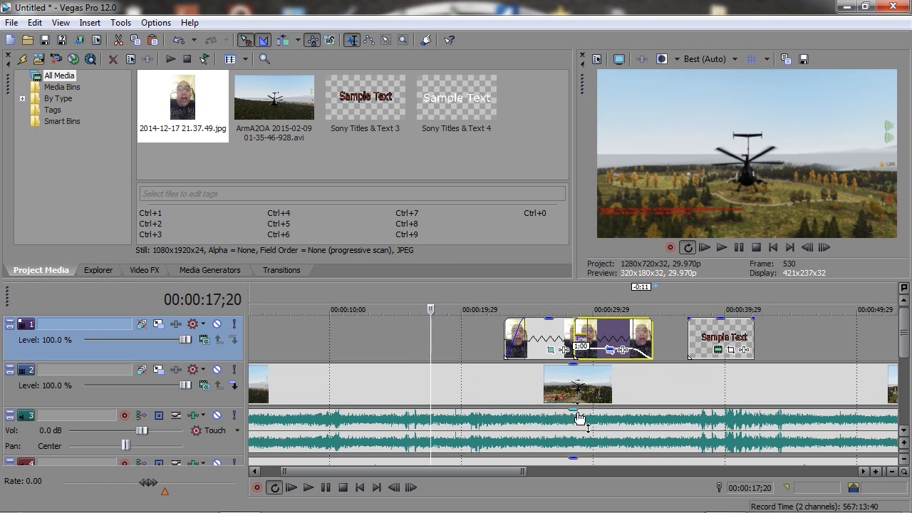
pyautogui.moveTo(576, 413)
pyautogui.mouseDown()
pyautogui.moveTo(577, 435)
pyautogui.moveTo(577, 399)
pyautogui.moveTo(575, 446)
pyautogui.moveTo(575, 397)
pyautogui.mouseUp()
pyautogui.scroll(-3, 748, 418)
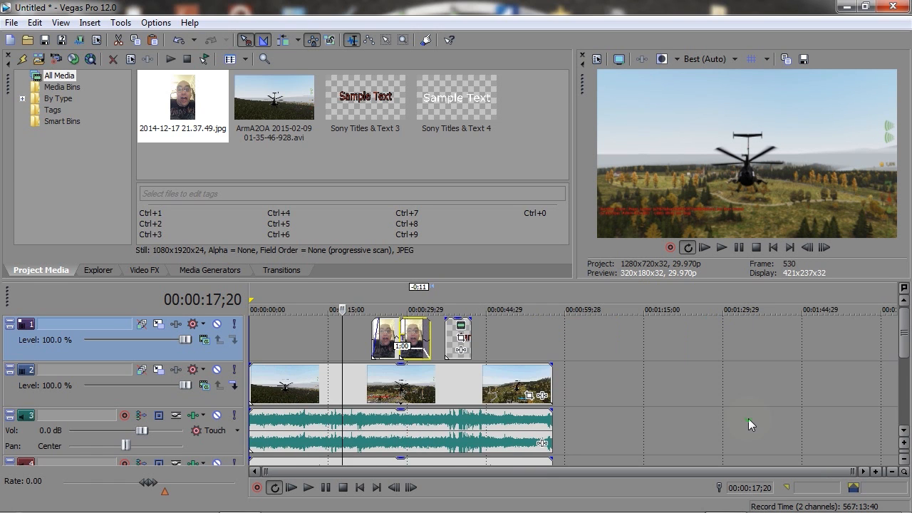
pyautogui.moveTo(426, 321)
pyautogui.mouseDown()
pyautogui.moveTo(417, 322)
pyautogui.moveTo(447, 322)
pyautogui.moveTo(435, 322)
pyautogui.mouseUp()
# Try a long fade-out on the track 3 audio event, remove it, and cancel arming the track for recording.
pyautogui.moveTo(550, 411); pyautogui.dragTo(461, 415)
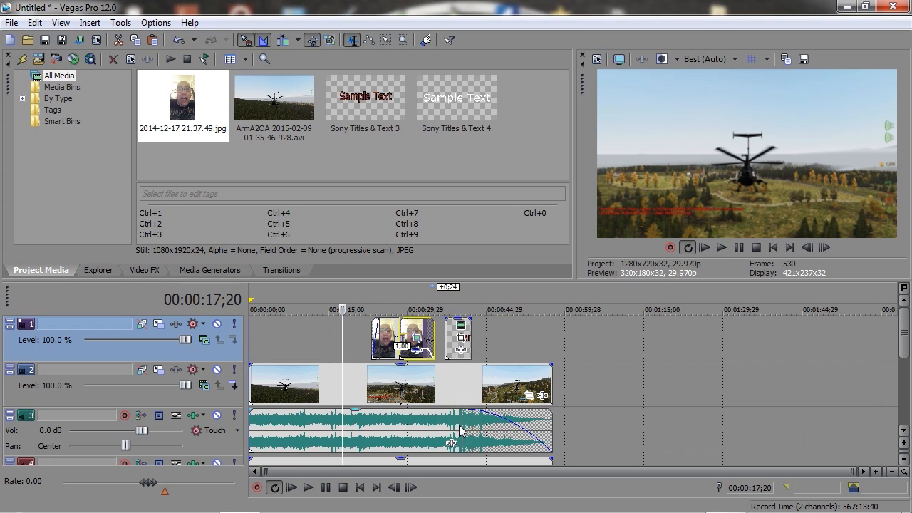
pyautogui.moveTo(463, 415); pyautogui.dragTo(577, 416)
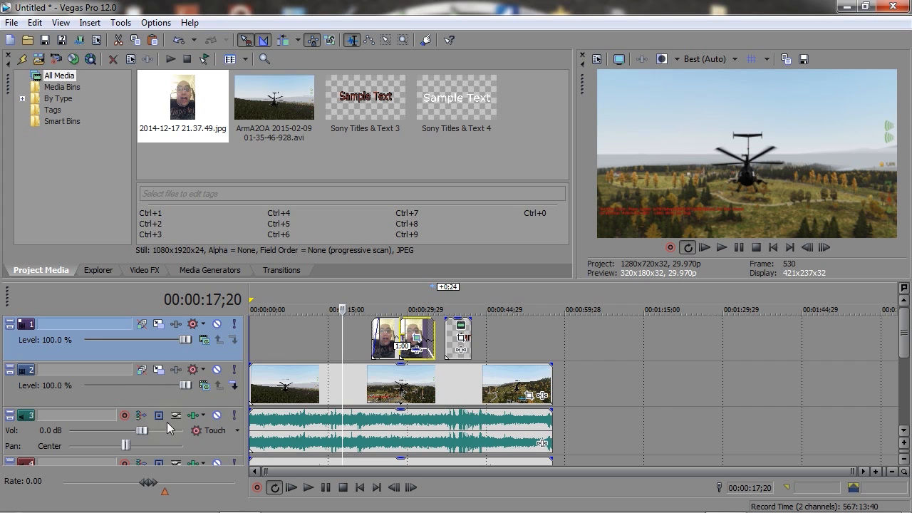
pyautogui.click(127, 415)
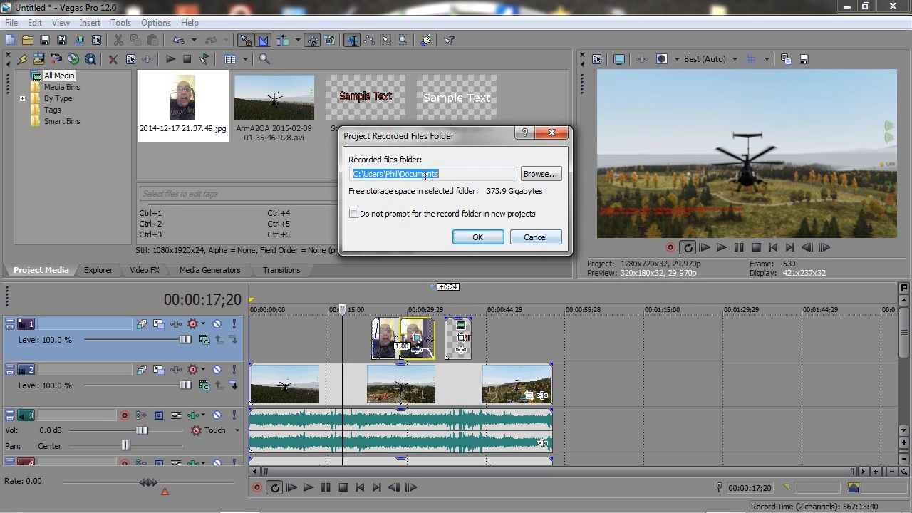
pyautogui.click(535, 236)
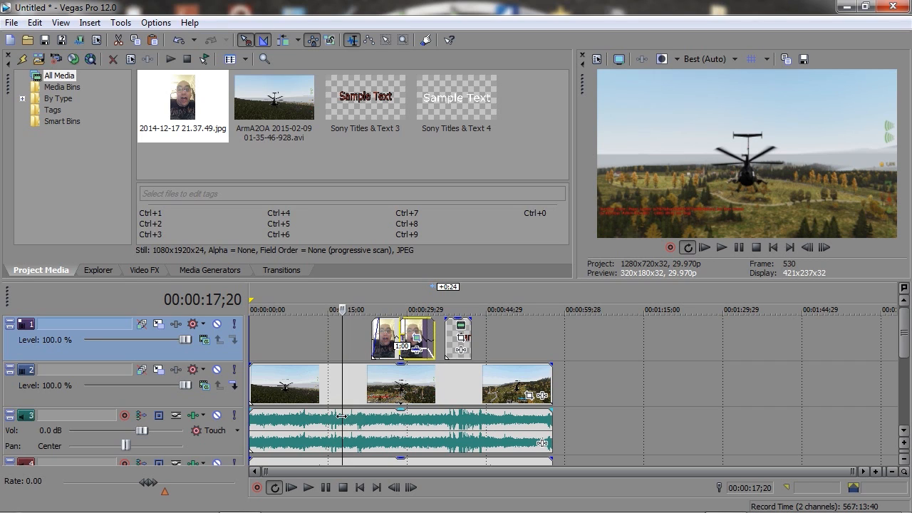
# Lower the gain of the audio event on track 3 to silence, and restore it to full level.
pyautogui.click(550, 420)
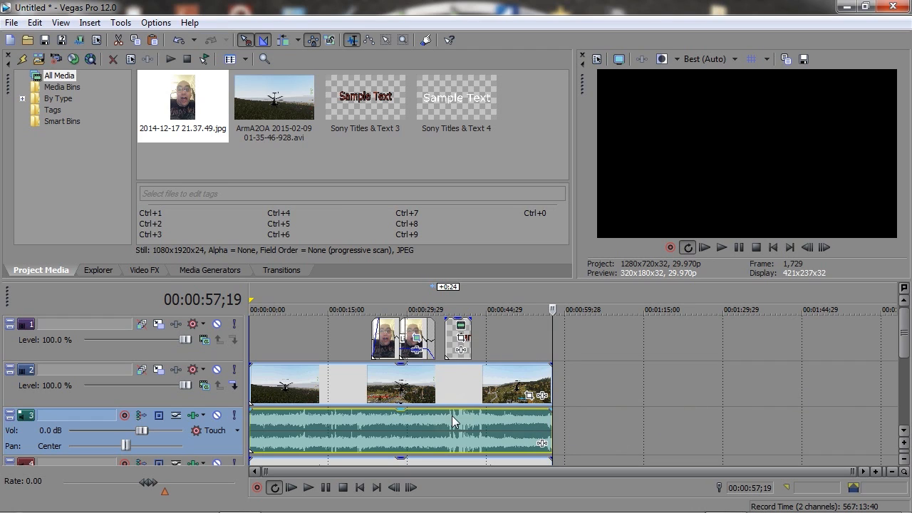
pyautogui.moveTo(401, 413); pyautogui.dragTo(397, 469)
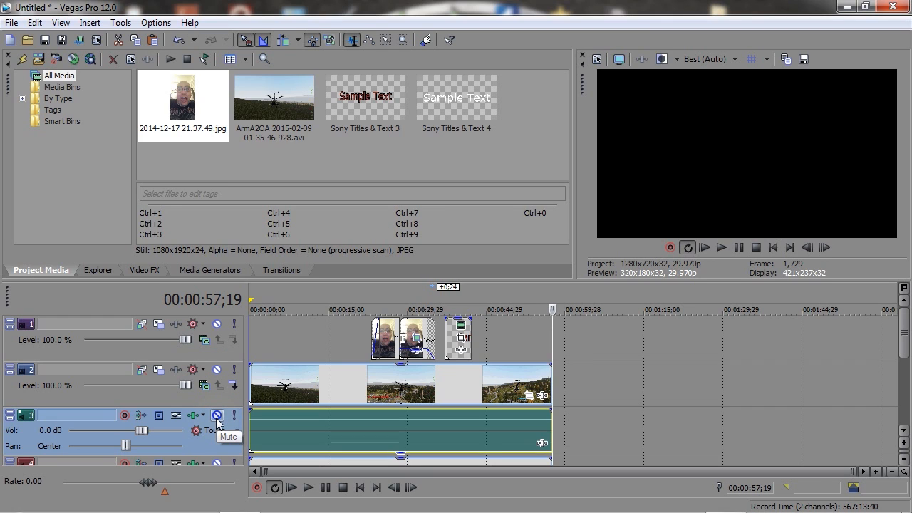
pyautogui.moveTo(400, 456)
pyautogui.mouseDown()
pyautogui.moveTo(403, 417)
pyautogui.moveTo(401, 460)
pyautogui.mouseUp()
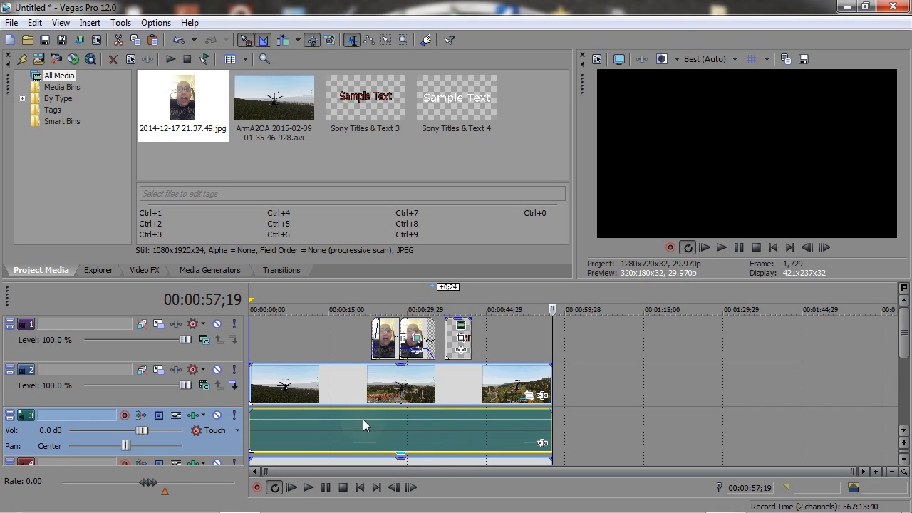
pyautogui.moveTo(401, 457); pyautogui.dragTo(400, 388)
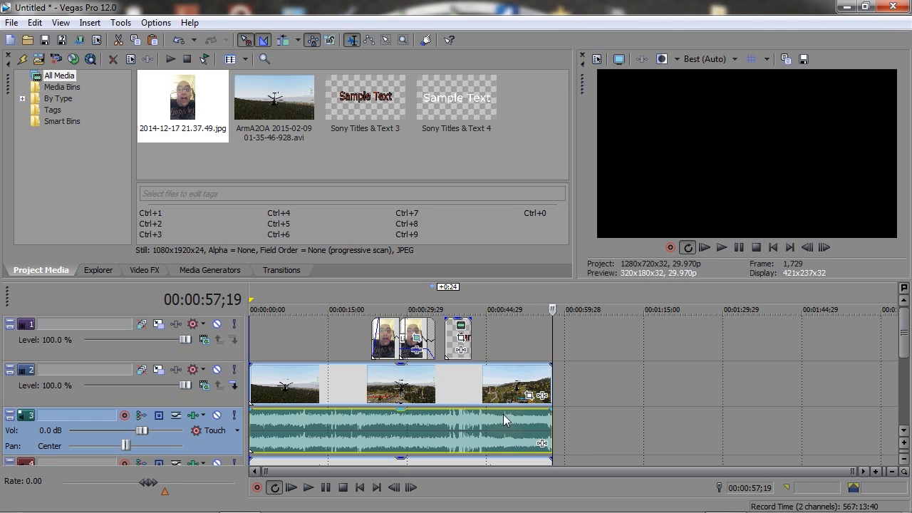
# Split the helicopter video and its audio at 00:00:45;15.
pyautogui.scroll(3, 485, 435)
pyautogui.click(444, 422)
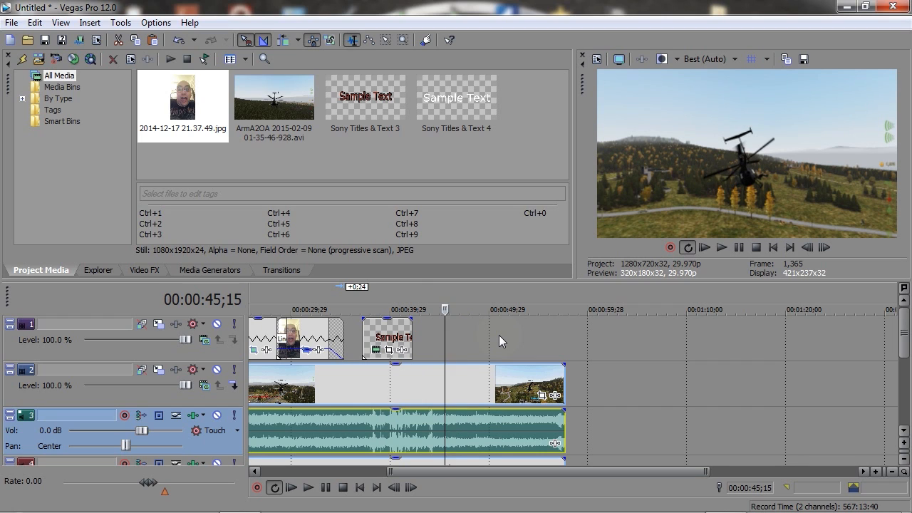
pyautogui.press('s')
pyautogui.moveTo(466, 384)
pyautogui.mouseDown()
pyautogui.moveTo(679, 379)
pyautogui.moveTo(451, 388)
pyautogui.mouseUp()
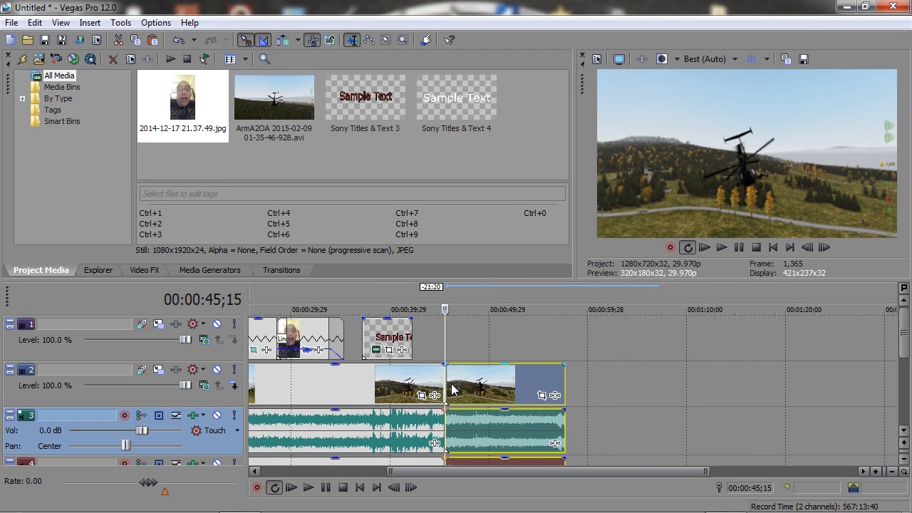
pyautogui.scroll(3, 503, 406)
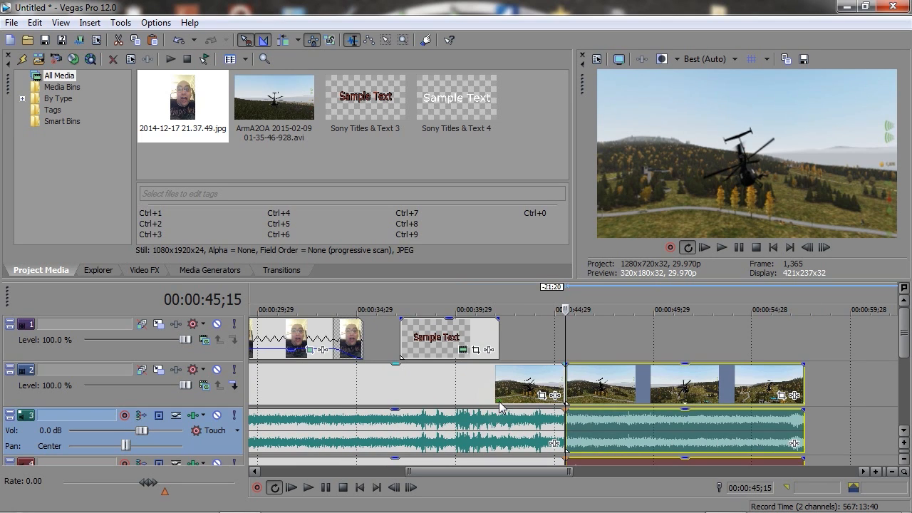
# Split the last piece of the helicopter video and its audio again at 00:00:49;02.
pyautogui.click(605, 387)
pyautogui.press('Home')
pyautogui.scroll(-5, 637, 413)
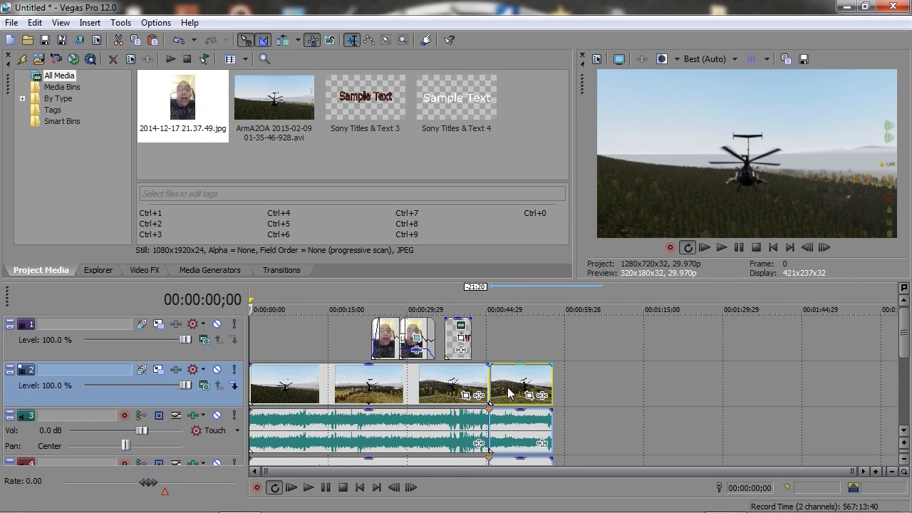
pyautogui.click(508, 390)
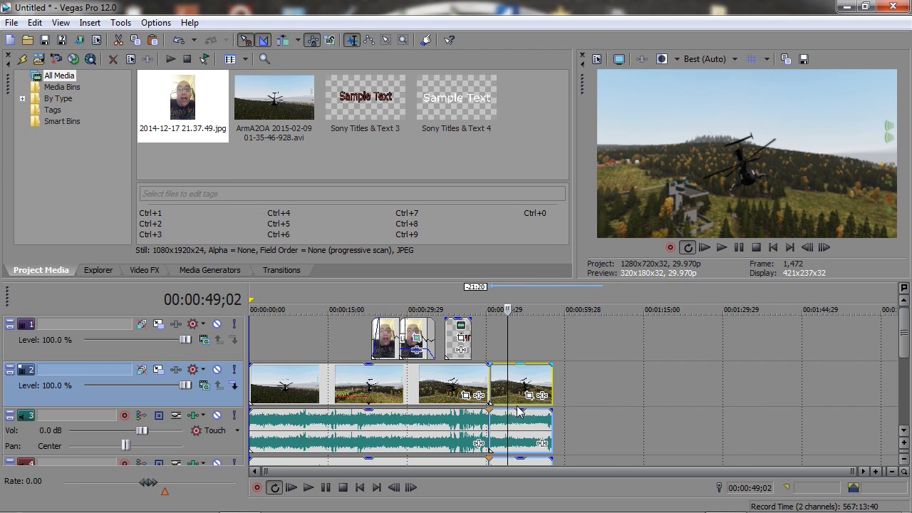
pyautogui.scroll(1, 518, 412)
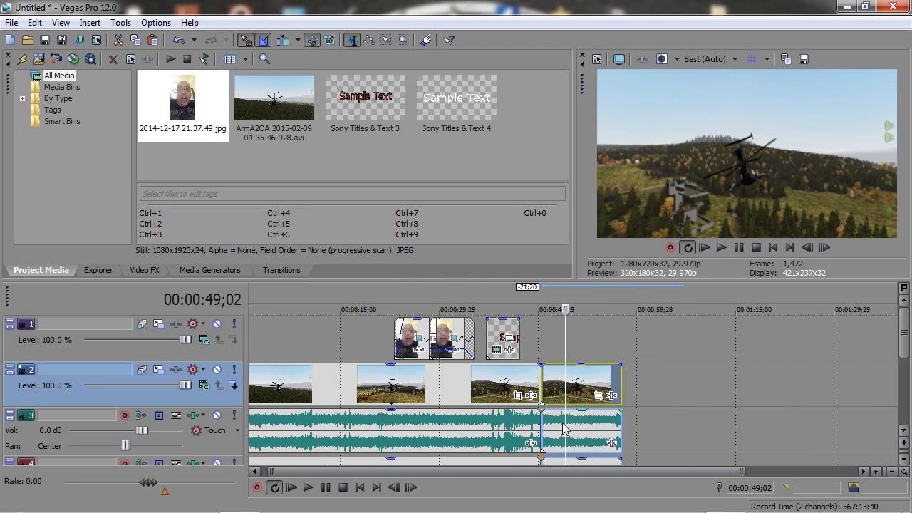
pyautogui.press('s')
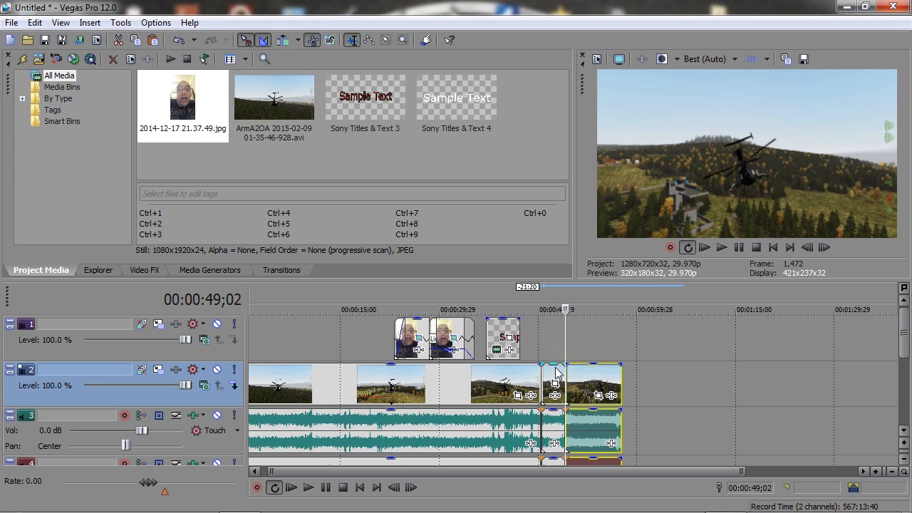
# Delete the short middle piece between the two splits in the helicopter video.
pyautogui.moveTo(555, 375)
pyautogui.mouseDown()
pyautogui.moveTo(612, 378)
pyautogui.moveTo(737, 349)
pyautogui.moveTo(704, 389)
pyautogui.moveTo(554, 387)
pyautogui.mouseUp()
pyautogui.rightClick(555, 387)
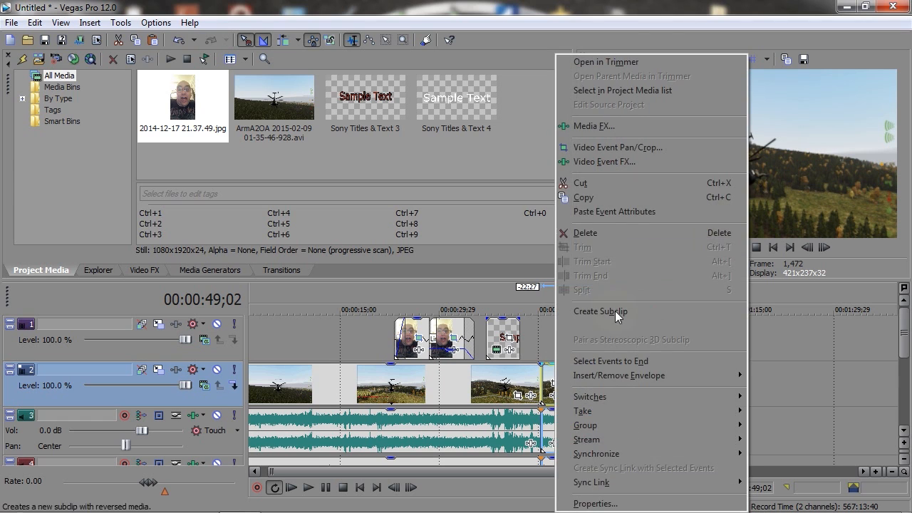
pyautogui.click(613, 234)
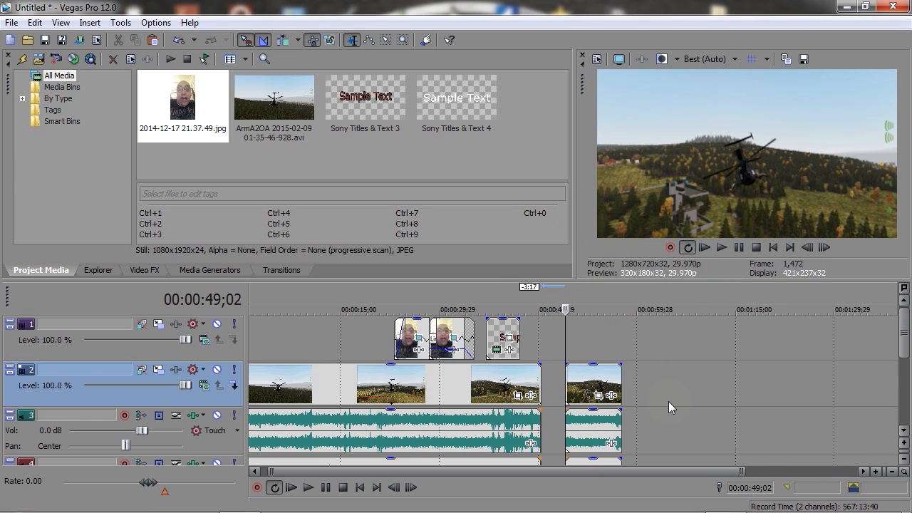
# Move the remaining end piece back to overlap the first helicopter clip by 0:17, and play back across the crossfade.
pyautogui.moveTo(602, 391); pyautogui.dragTo(579, 390)
pyautogui.scroll(4, 584, 417)
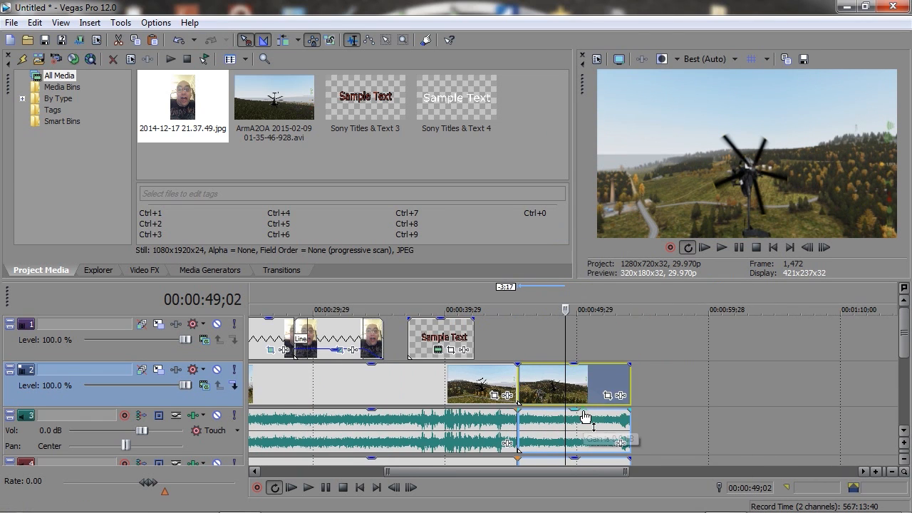
pyautogui.moveTo(469, 370); pyautogui.dragTo(455, 370)
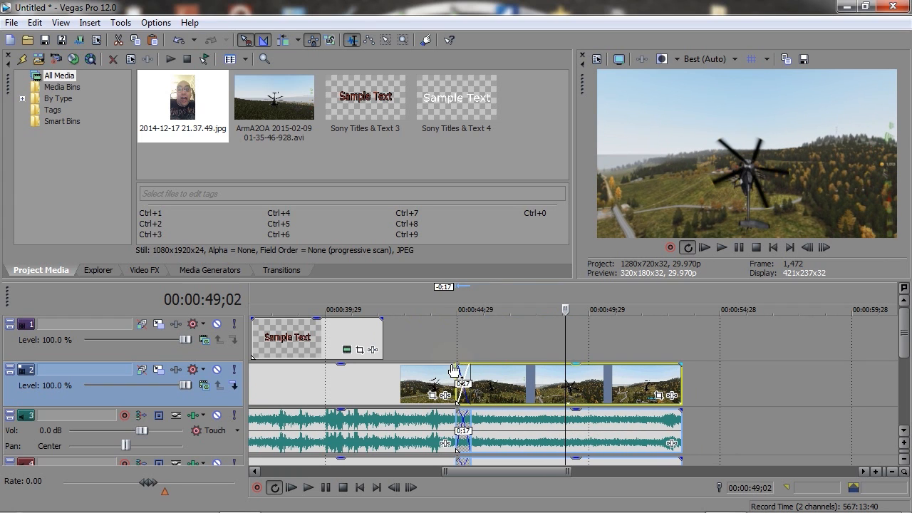
pyautogui.click(451, 297)
pyautogui.click(726, 246)
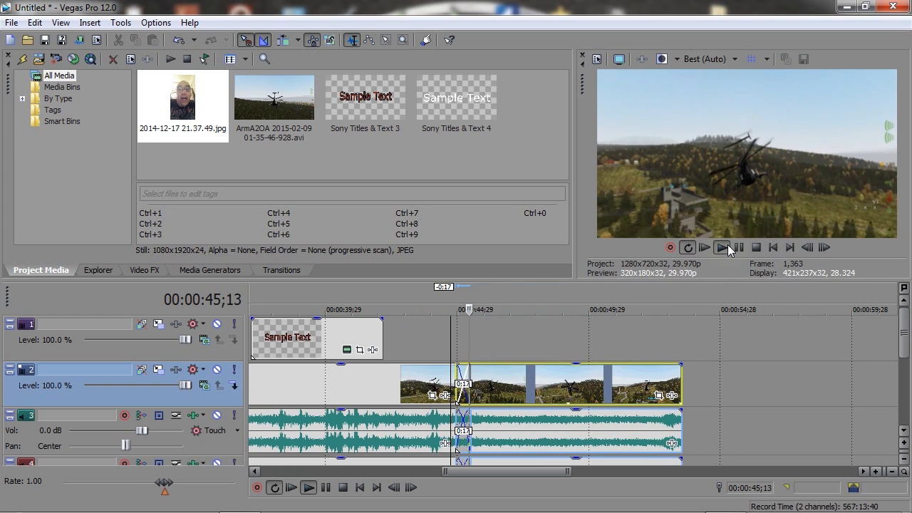
pyautogui.click(758, 249)
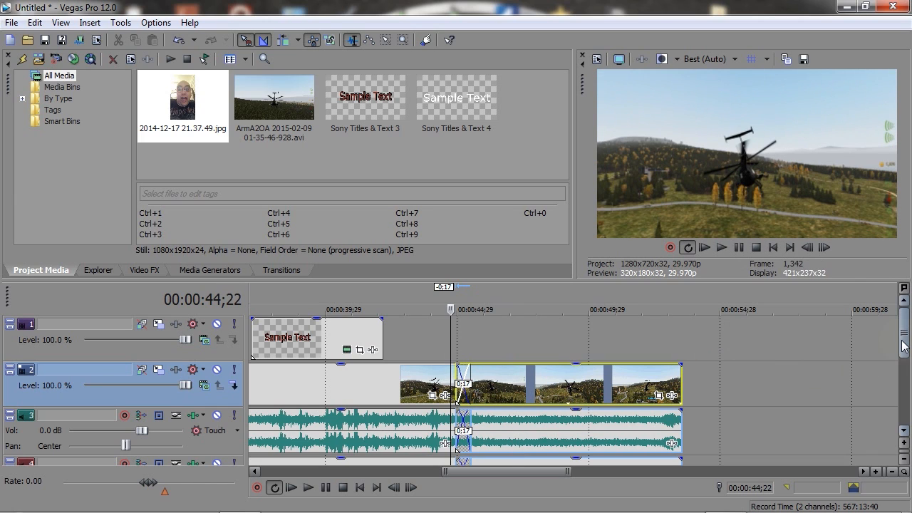
# Separate the two helicopter clips by moving the end piece forward in time by 6:01 and a further 1:15.
pyautogui.moveTo(602, 387); pyautogui.dragTo(762, 373)
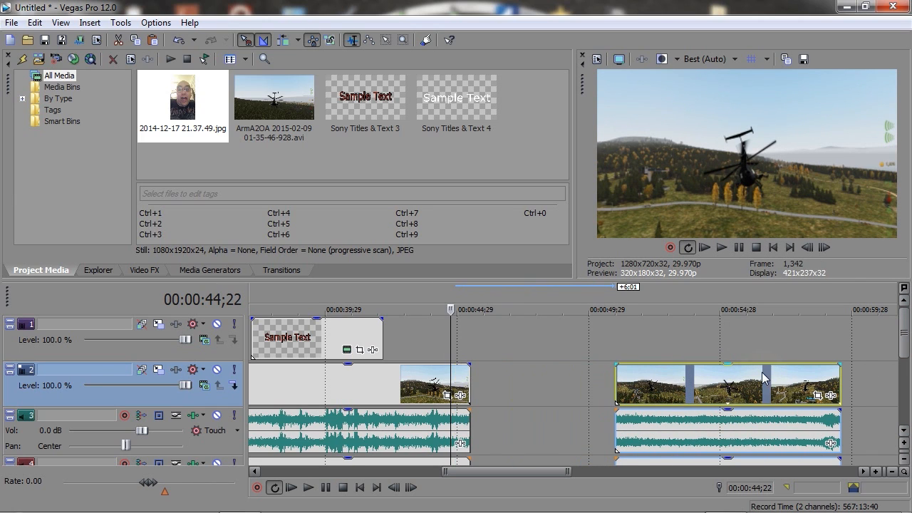
pyautogui.click(468, 375)
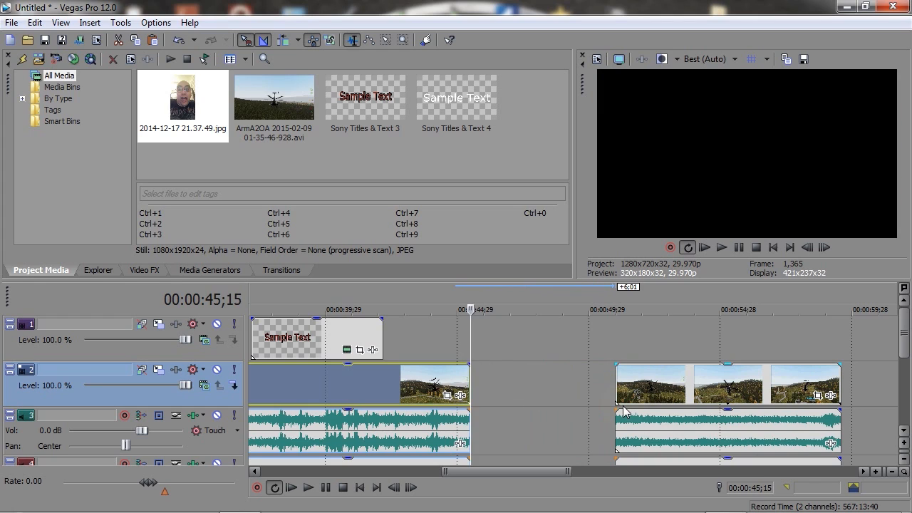
pyautogui.moveTo(645, 389); pyautogui.dragTo(685, 385)
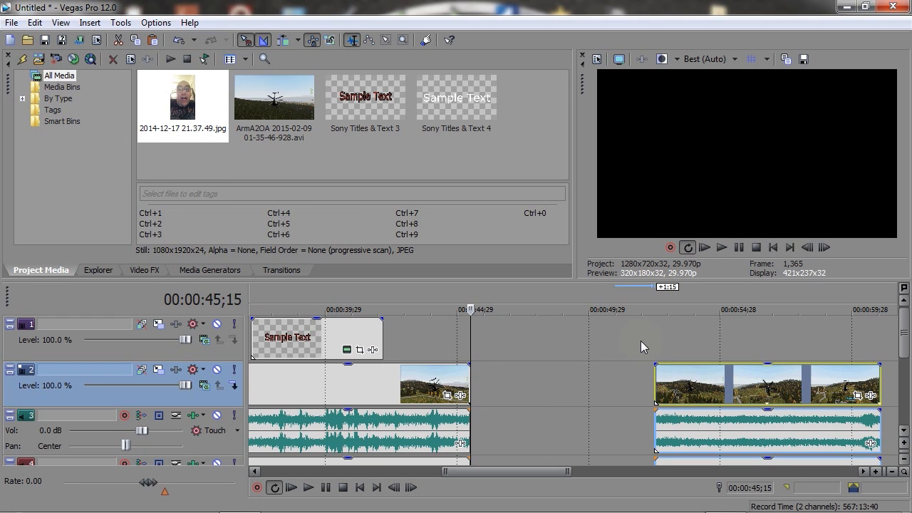
pyautogui.scroll(-5, 851, 342)
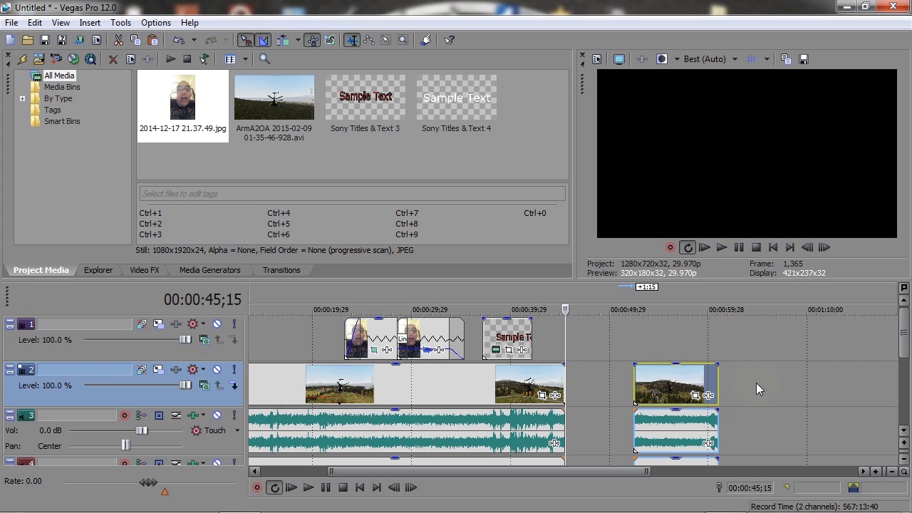
# Move the end piece of the helicopter video back by 6:29 against the first clip, and place the cursor at 00:00:39;06.
pyautogui.moveTo(685, 386); pyautogui.dragTo(615, 386)
pyautogui.click(502, 306)
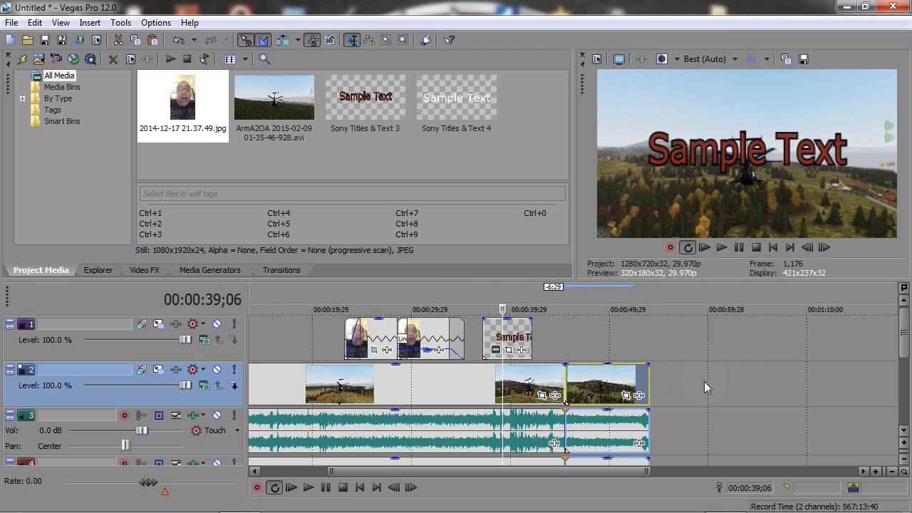
# Switch to the Selection Edit Tool and box-select all the events on video tracks 1 and 2.
pyautogui.scroll(-3, 704, 381)
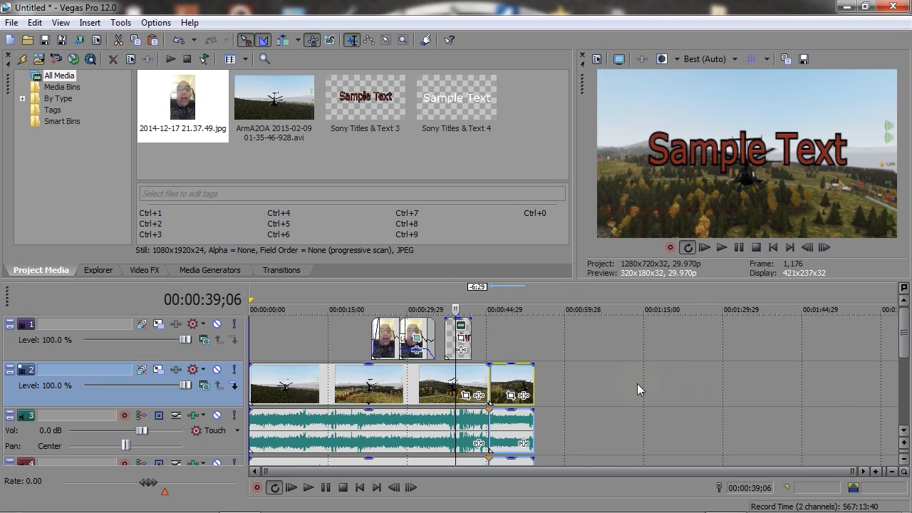
pyautogui.press('d')
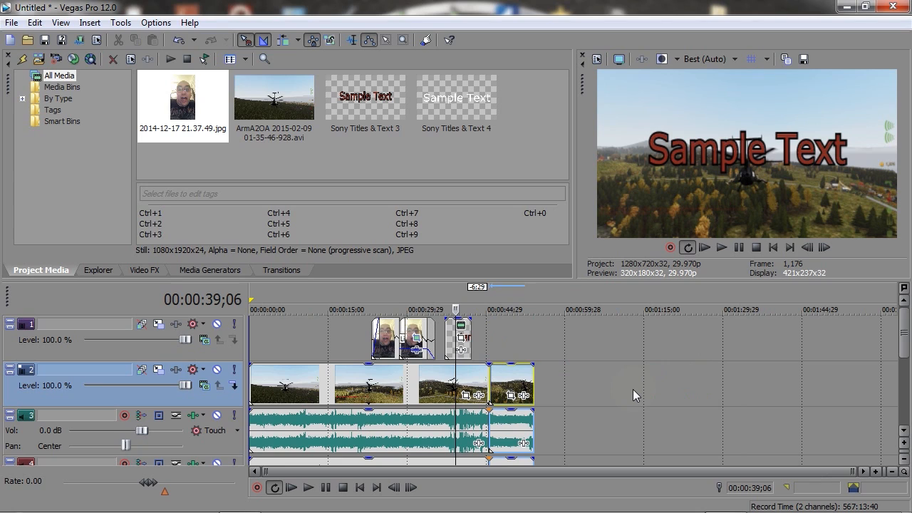
pyautogui.press('d')
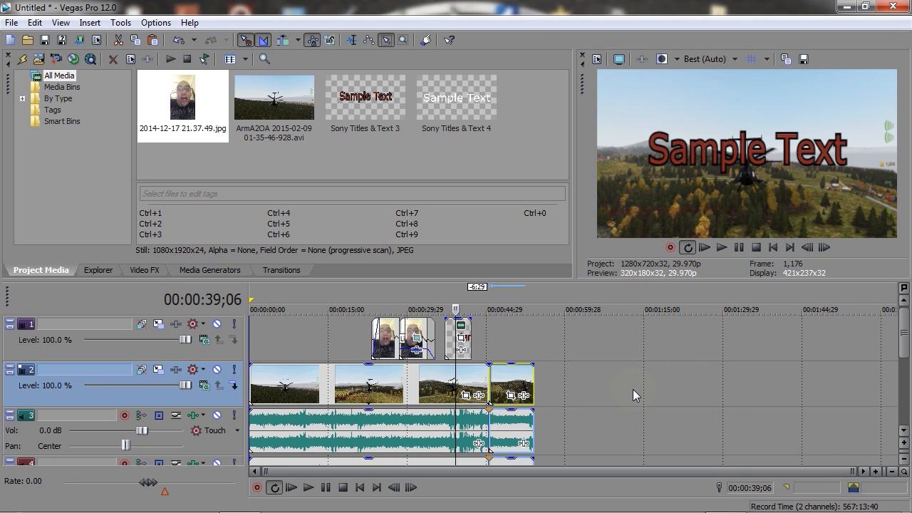
pyautogui.moveTo(693, 375); pyautogui.dragTo(249, 324)
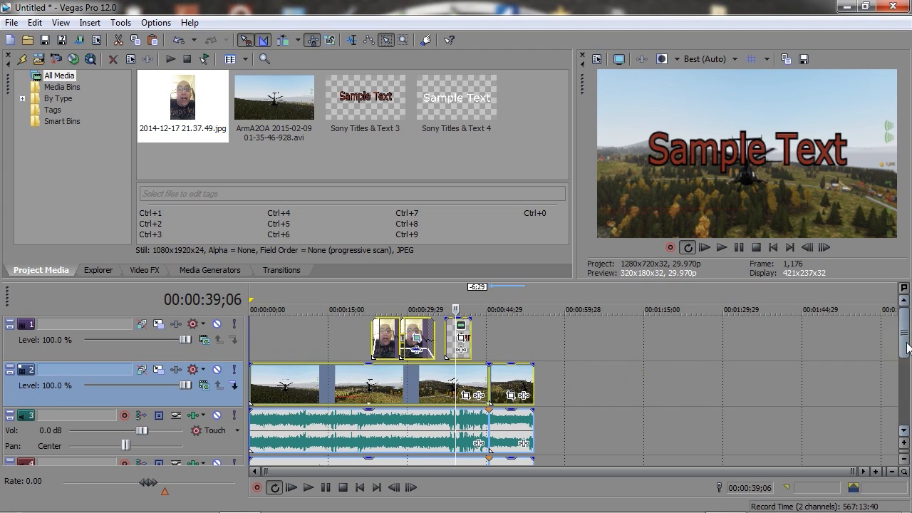
pyautogui.moveTo(905, 344); pyautogui.dragTo(905, 378)
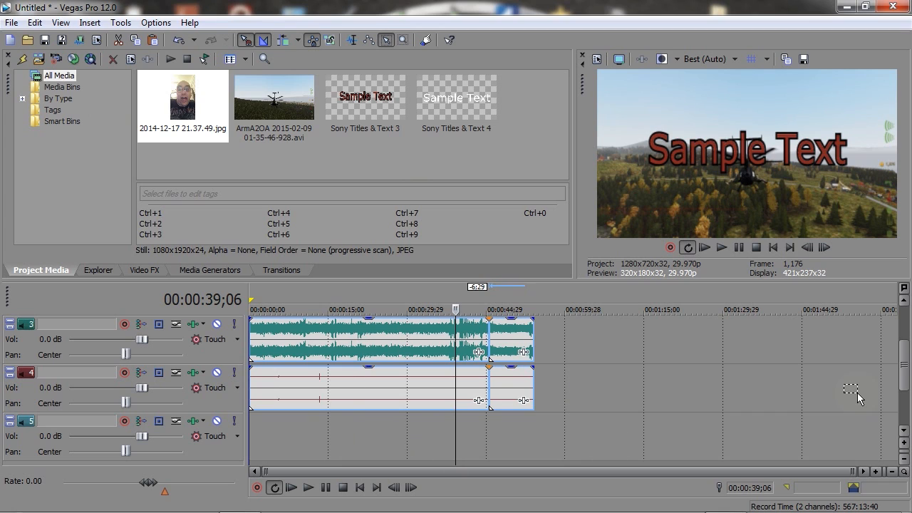
pyautogui.scroll(2, 906, 366)
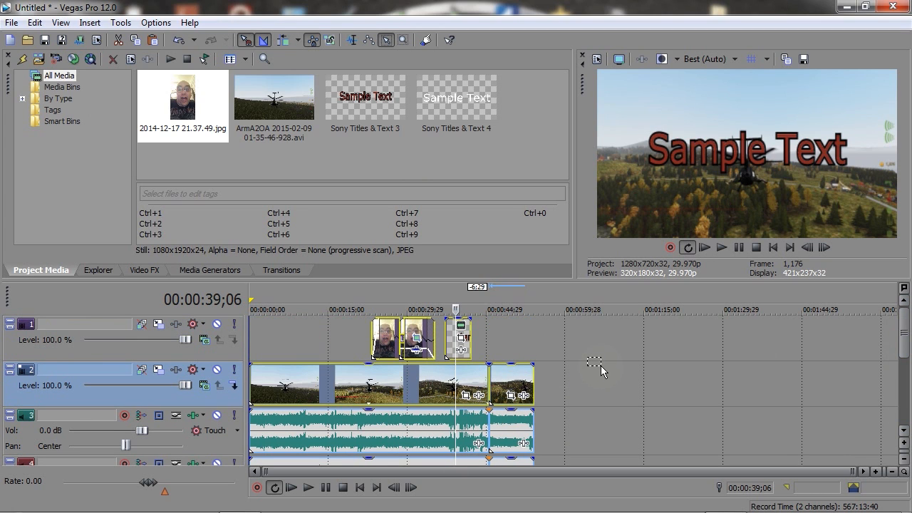
pyautogui.moveTo(608, 381); pyautogui.dragTo(282, 319)
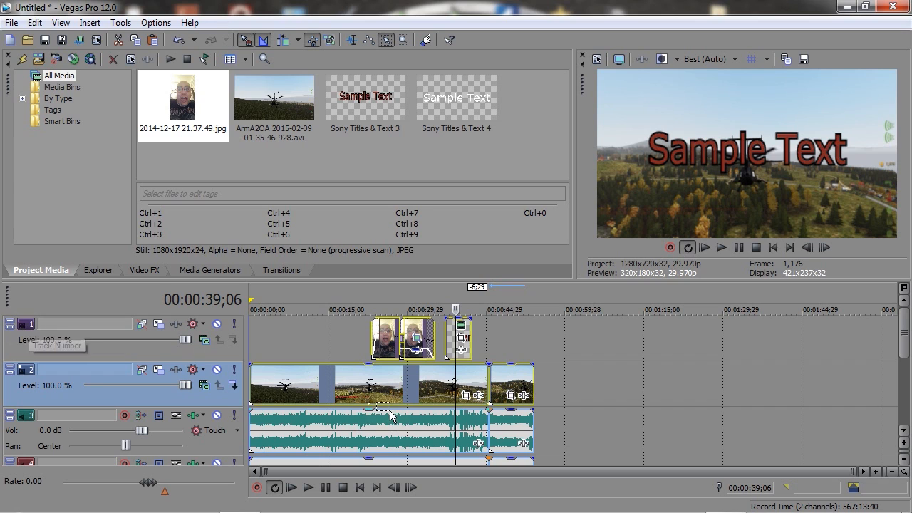
pyautogui.rightClick(409, 385)
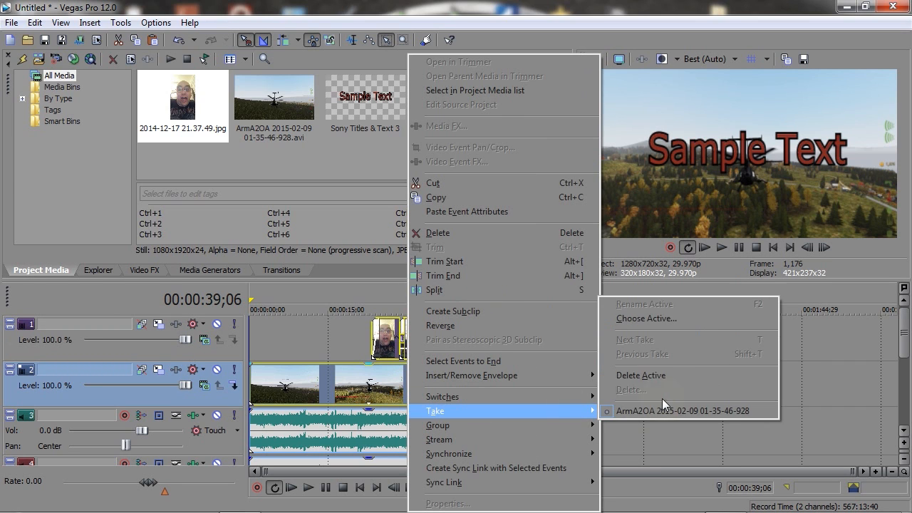
pyautogui.click(619, 398)
pyautogui.moveTo(622, 412); pyautogui.dragTo(635, 420)
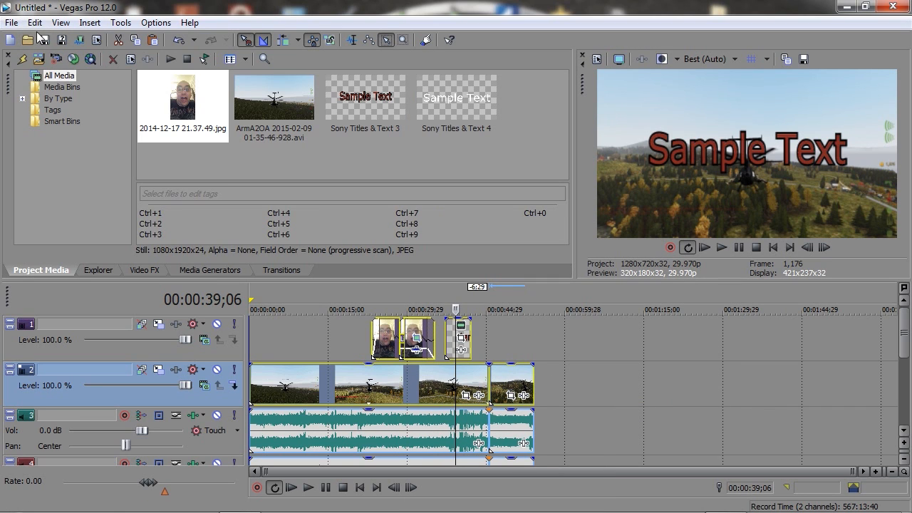
# Save the project as Untitled in the Sony Vegas Project Files folder, in Vegas Pro Project File format.
pyautogui.click(43, 40)
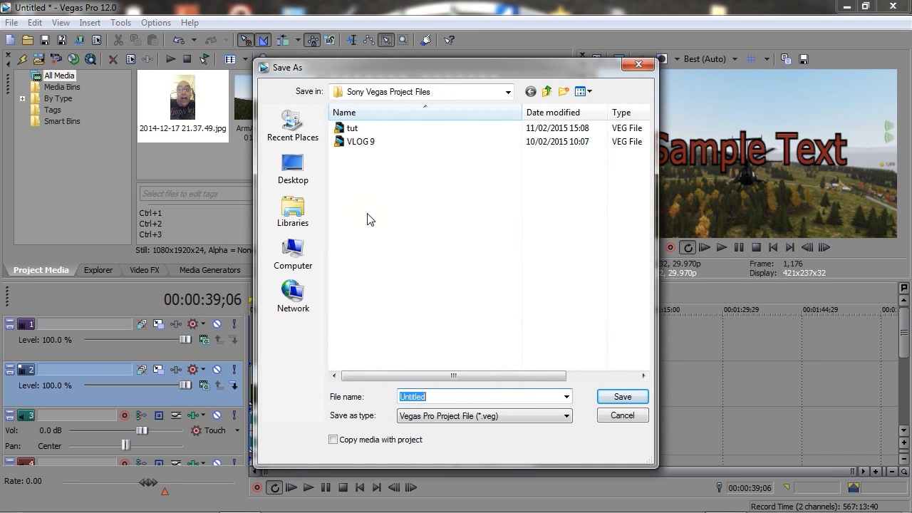
pyautogui.click(622, 397)
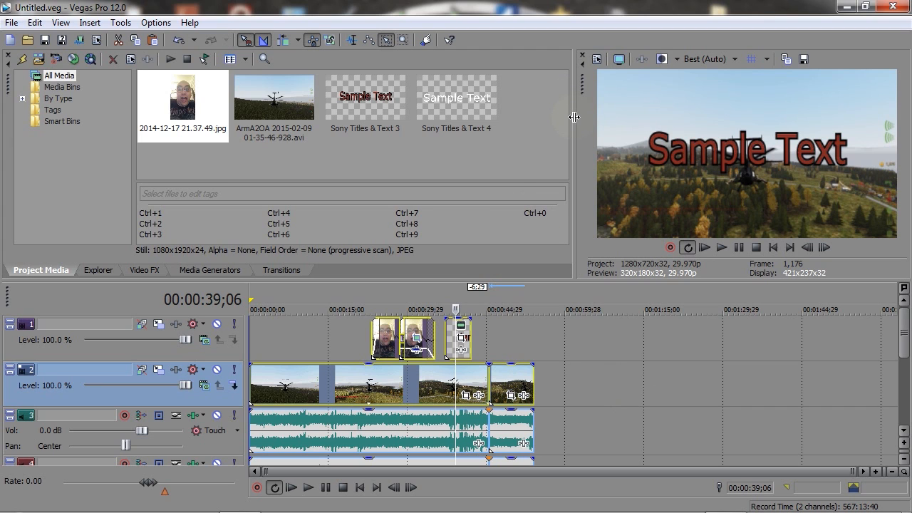
# Widen the Project Media pane over the video preview, and reduce the program to a small window and close it.
pyautogui.moveTo(575, 116); pyautogui.dragTo(902, 117)
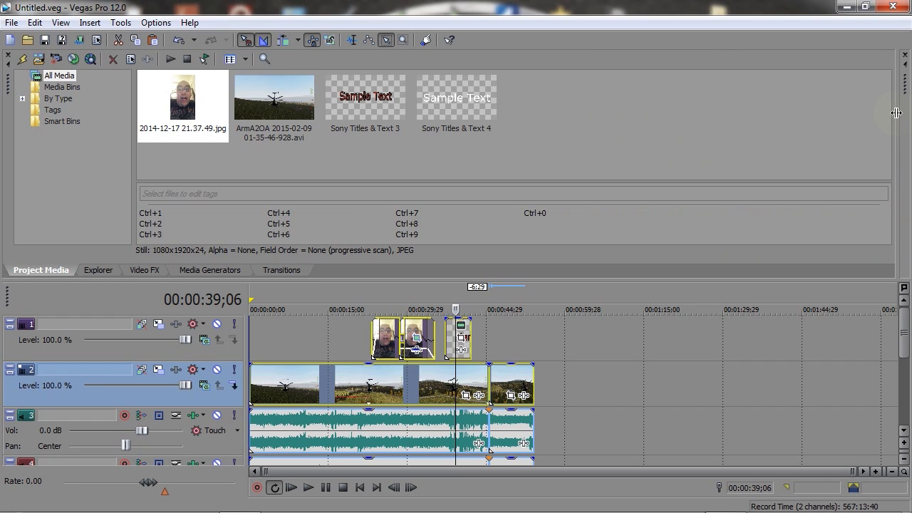
pyautogui.click(864, 7)
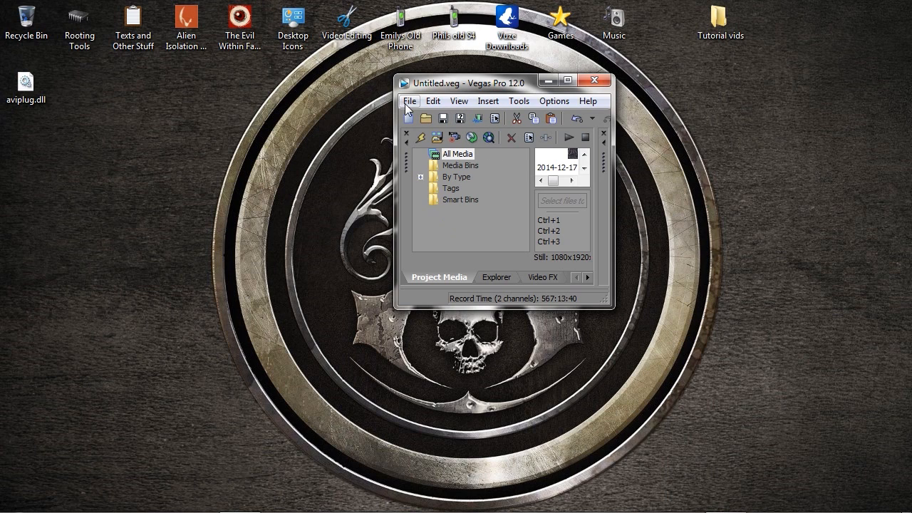
pyautogui.click(598, 79)
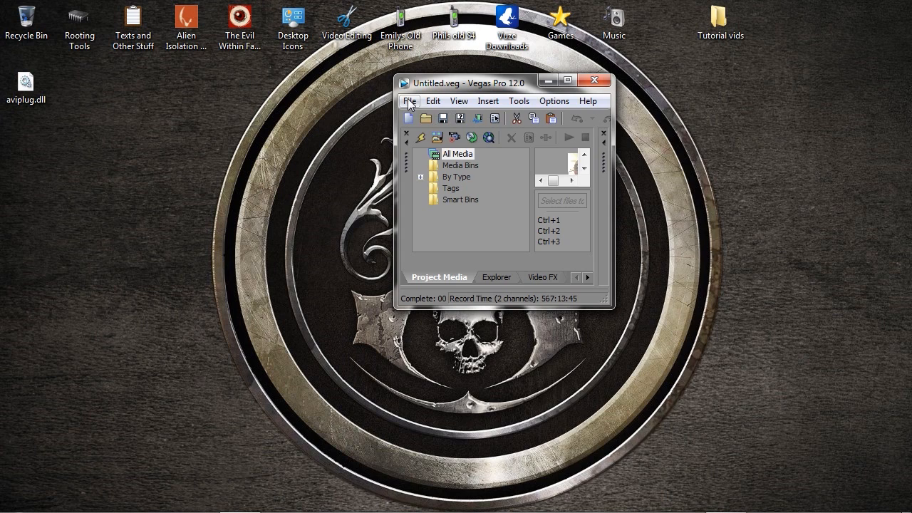
# Open the Render As settings, list all formats instead of favorites only, and select the Youtube Render template under Windows Media Video V11.
pyautogui.click(410, 102)
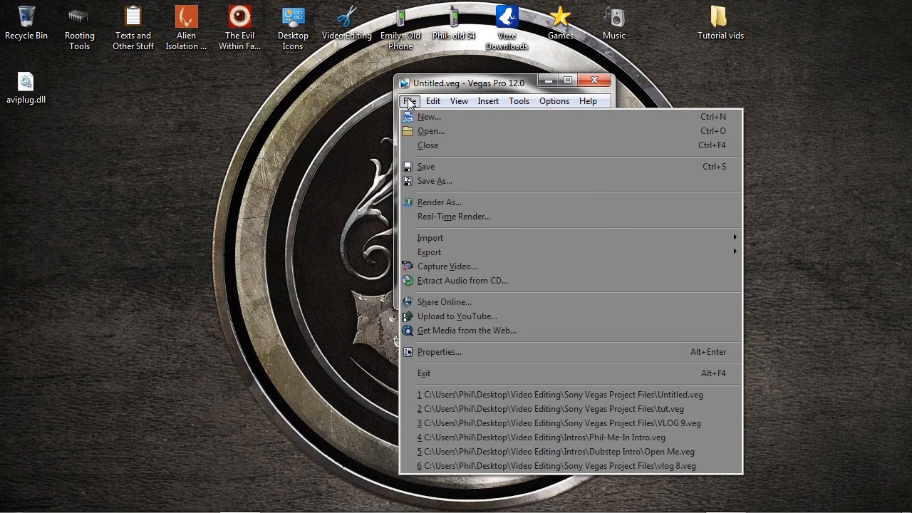
pyautogui.click(473, 203)
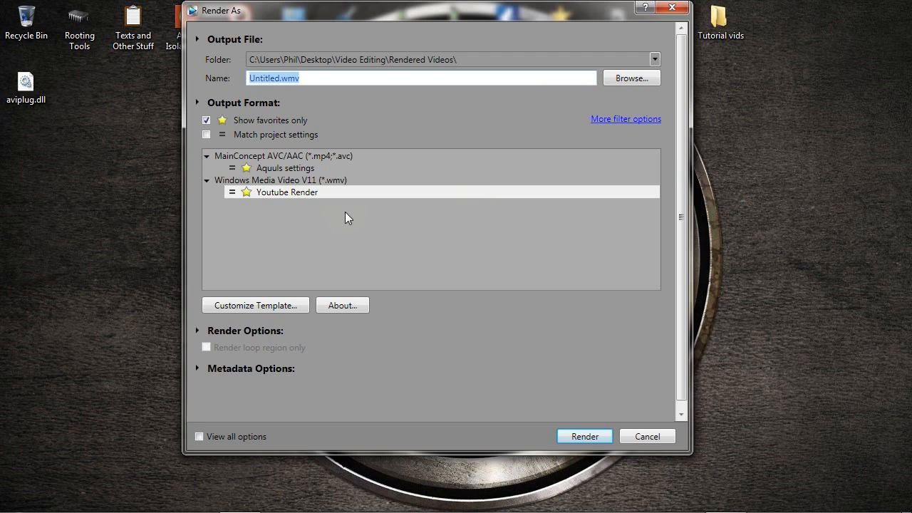
pyautogui.click(206, 120)
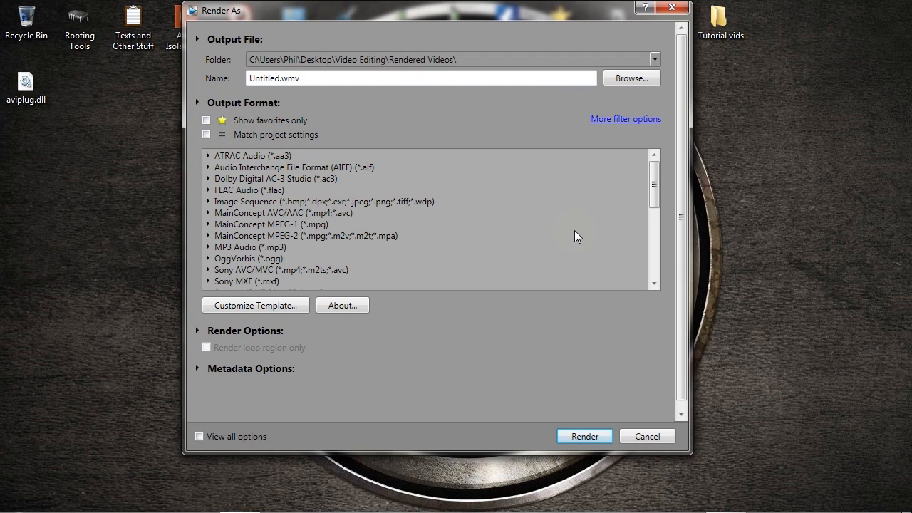
pyautogui.moveTo(653, 183); pyautogui.dragTo(642, 260)
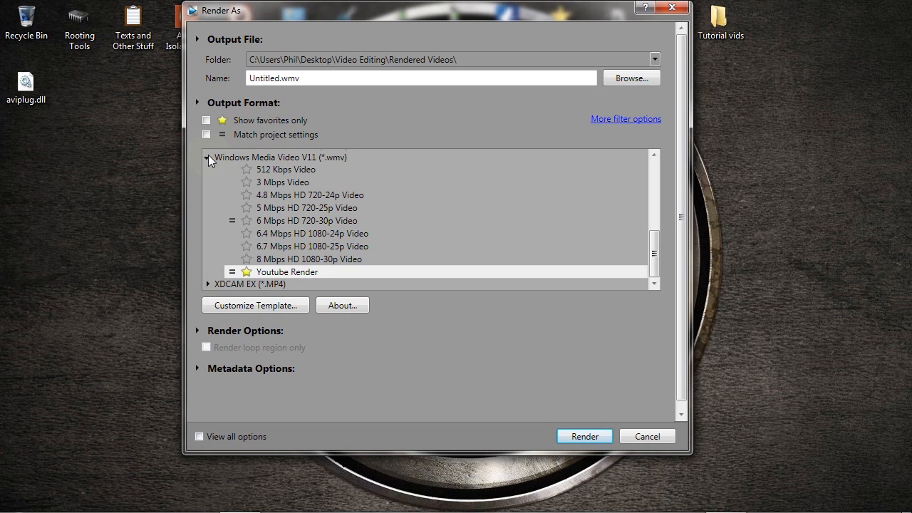
pyautogui.moveTo(646, 249); pyautogui.dragTo(656, 217)
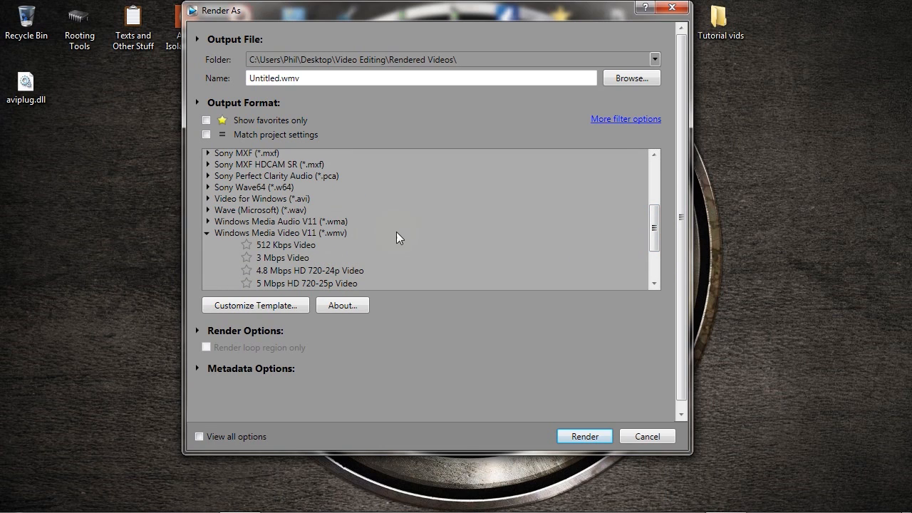
pyautogui.moveTo(653, 231); pyautogui.dragTo(667, 279)
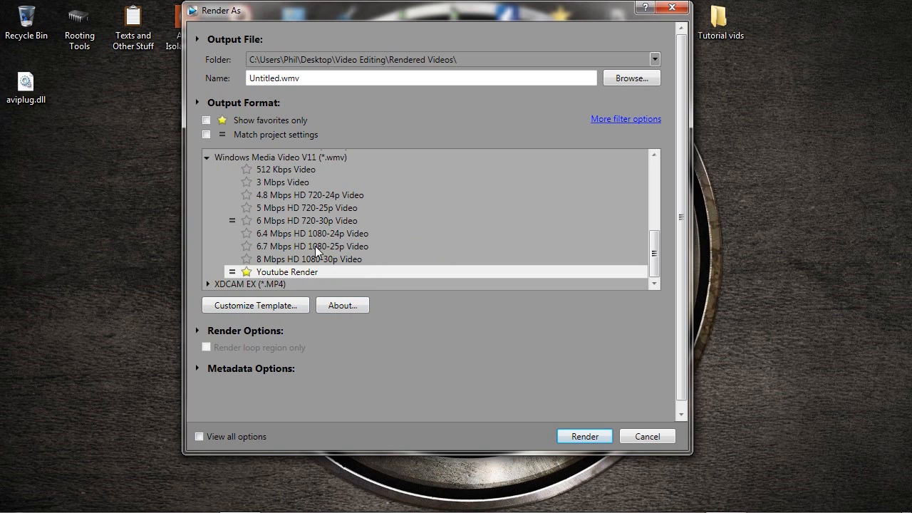
pyautogui.click(294, 276)
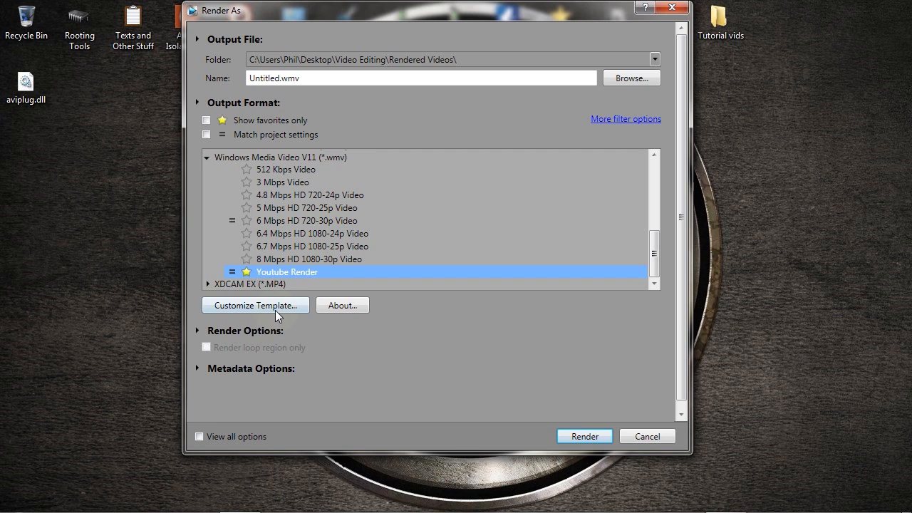
# Open the Youtube Render template's custom settings and examine its audio and video settings, including the available image sizes.
pyautogui.click(275, 309)
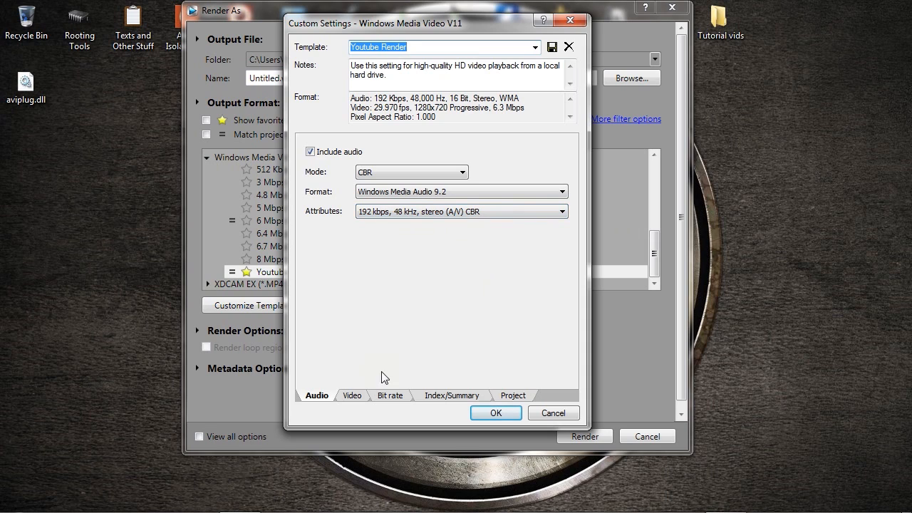
pyautogui.click(352, 396)
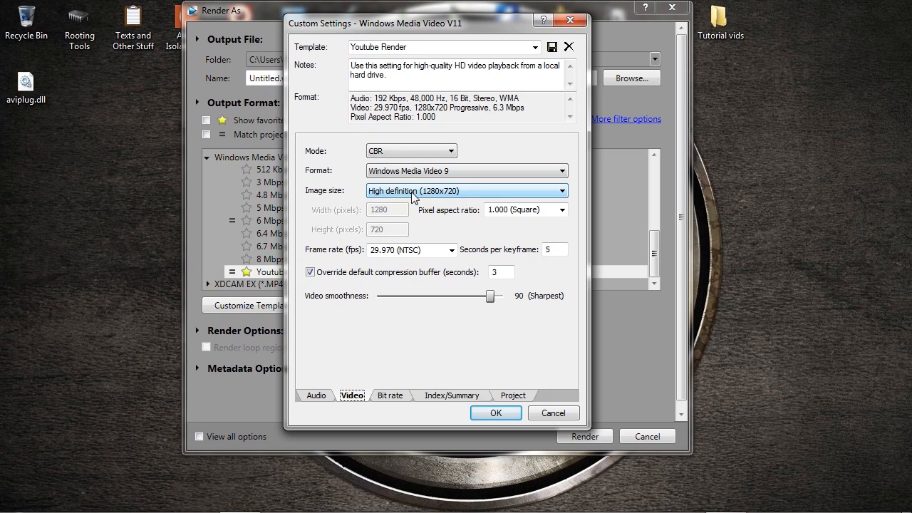
pyautogui.click(523, 191)
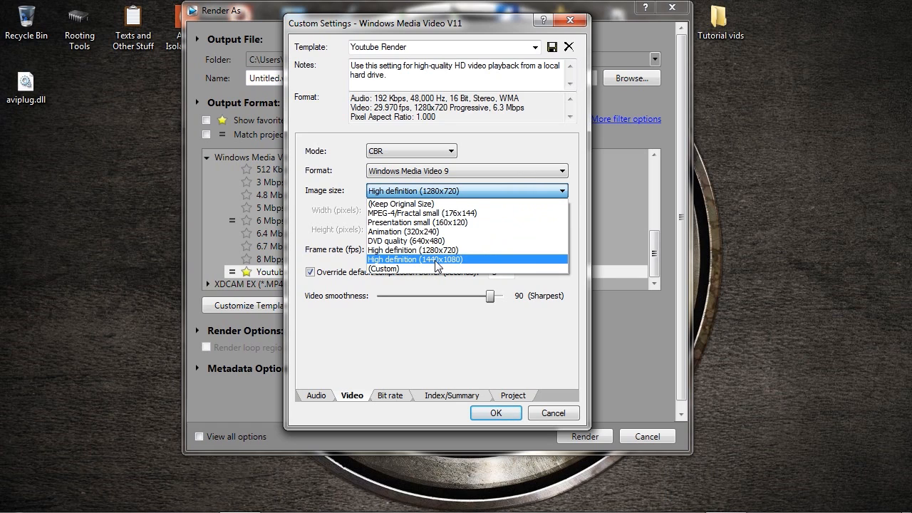
pyautogui.click(477, 192)
pyautogui.click(478, 192)
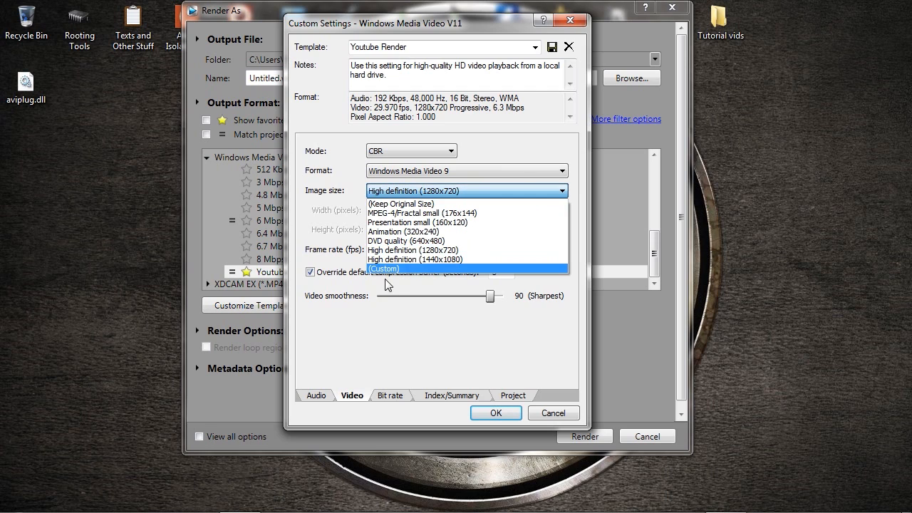
pyautogui.click(495, 189)
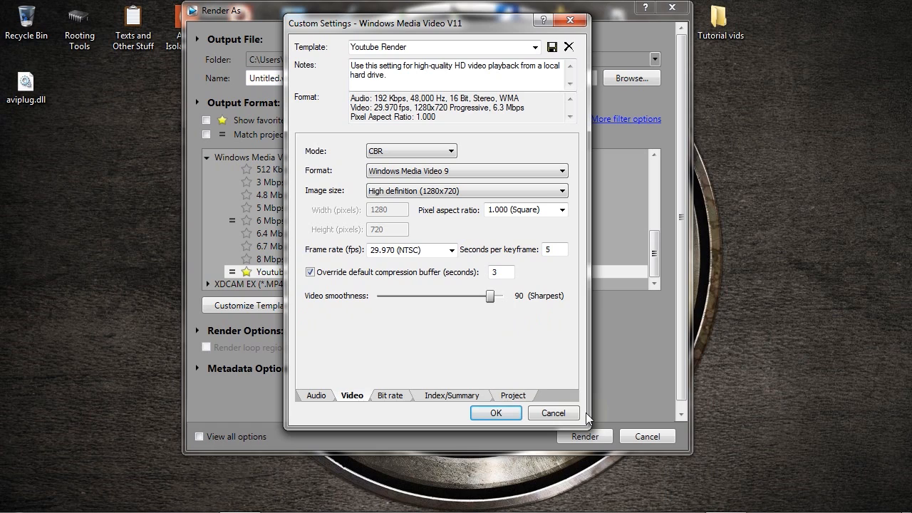
# Review the template's bit rate, index/summary and project settings, then leave the custom settings without saving changes.
pyautogui.click(390, 396)
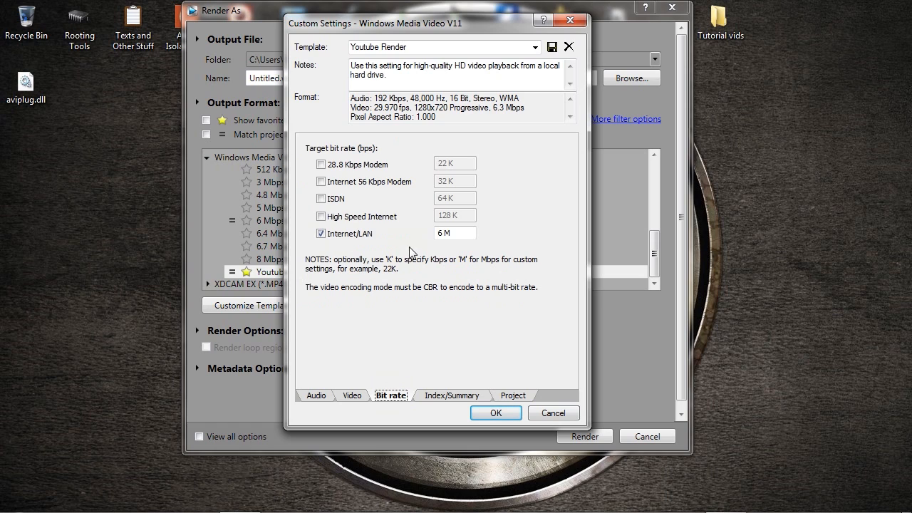
pyautogui.click(464, 396)
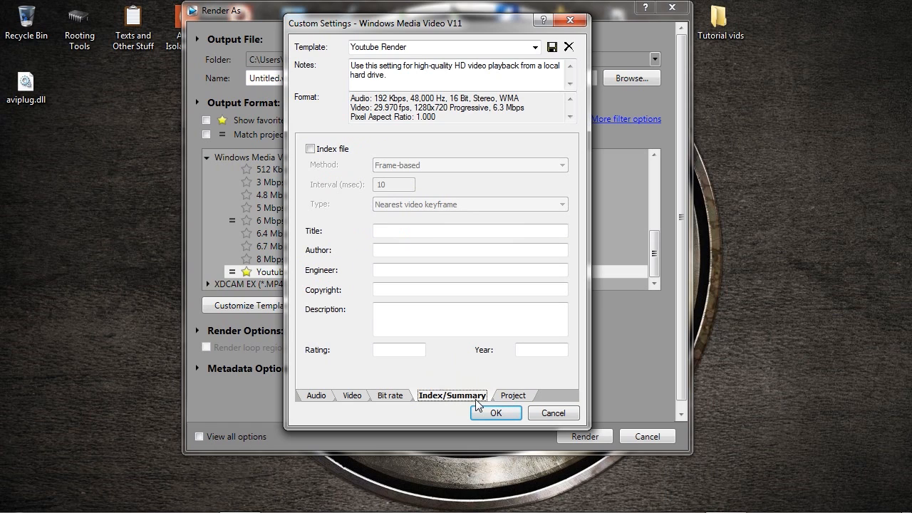
pyautogui.click(514, 399)
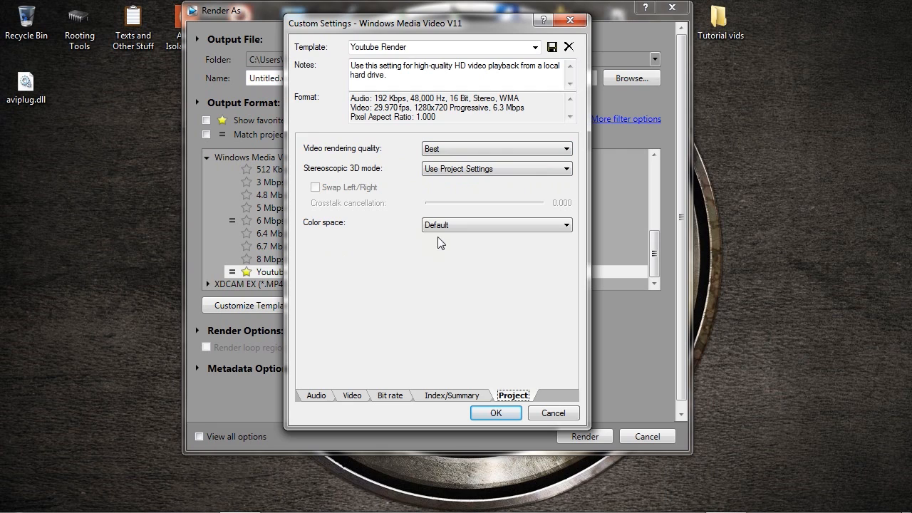
pyautogui.click(545, 413)
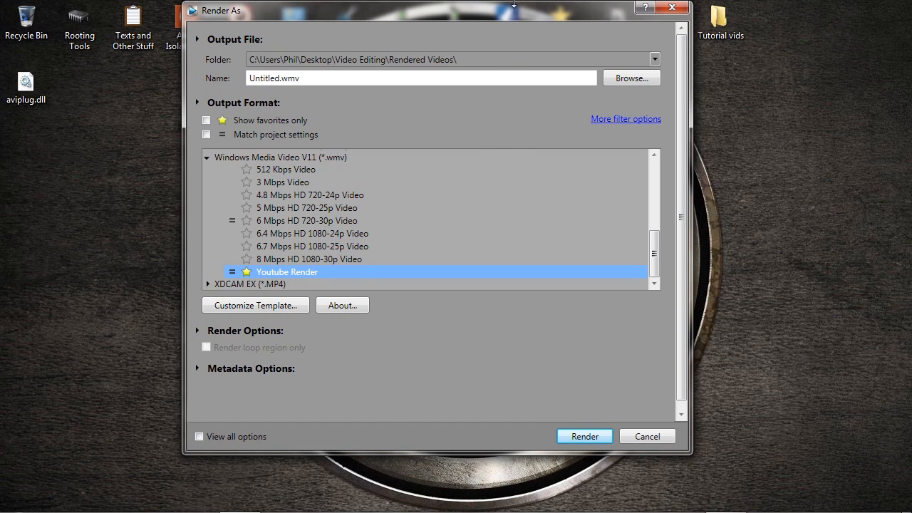
pyautogui.click(269, 305)
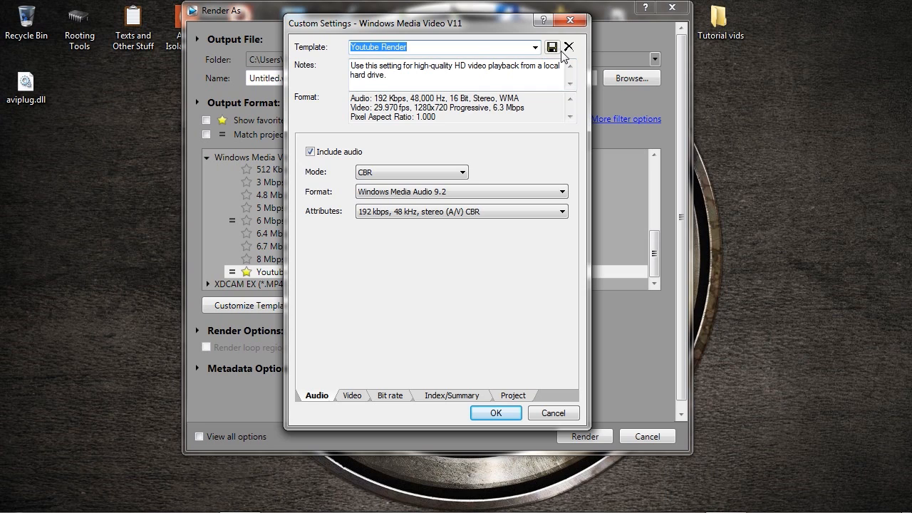
pyautogui.click(546, 413)
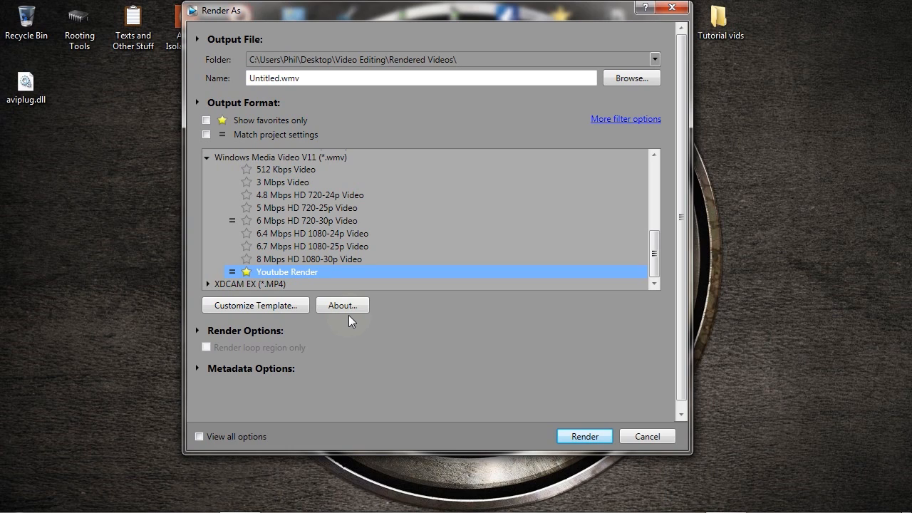
# Limit the render formats to favorites only again and cancel the Render As dialog.
pyautogui.click(207, 121)
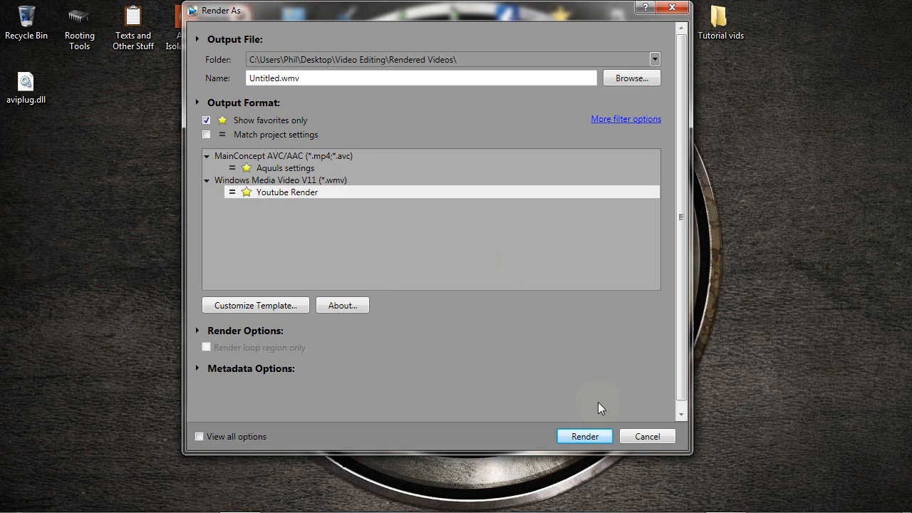
pyautogui.click(646, 437)
pyautogui.click(404, 100)
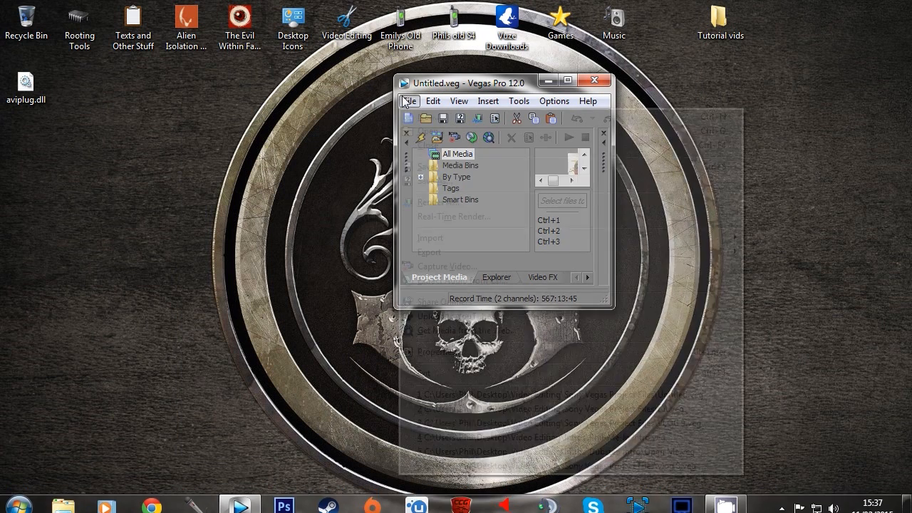
# Render the project as Untitled.wmv into the Rendered Videos folder with the Youtube Render template, and close Vegas Pro.
pyautogui.click(441, 200)
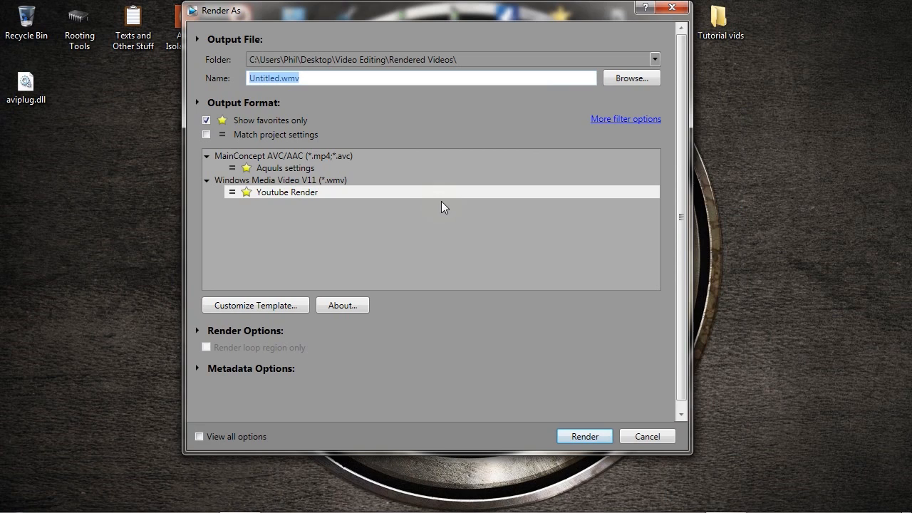
pyautogui.click(309, 192)
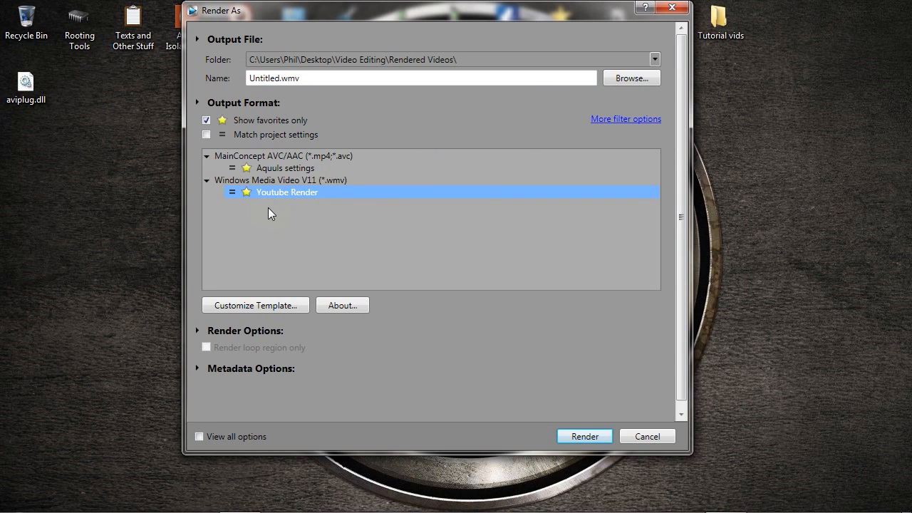
pyautogui.click(585, 437)
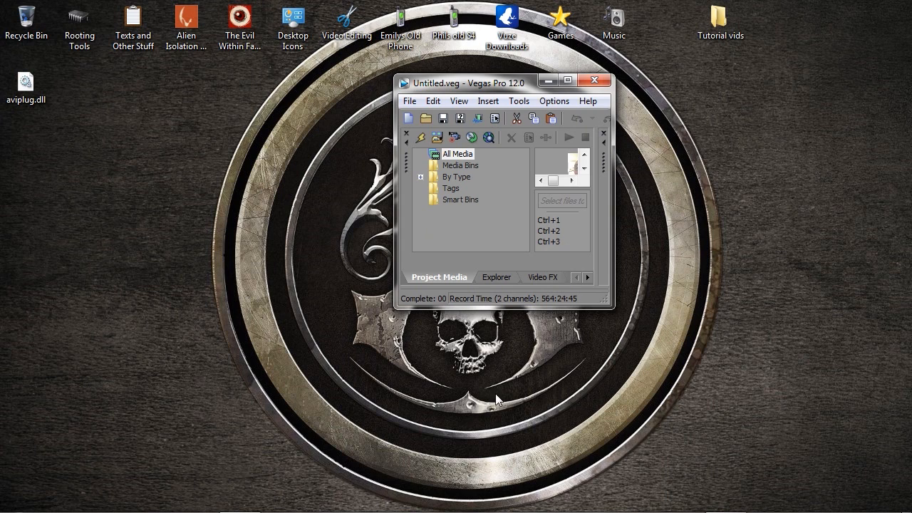
pyautogui.click(601, 80)
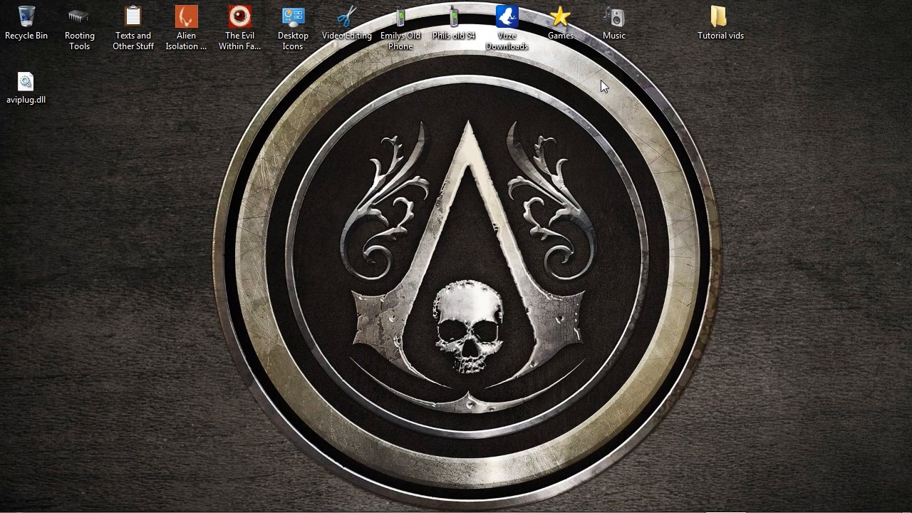
# Switch to Windows Explorer, open Rendered Videos inside the desktop's Video Editing folder, and select the Untitled video.
pyautogui.doubleClick(334, 36)
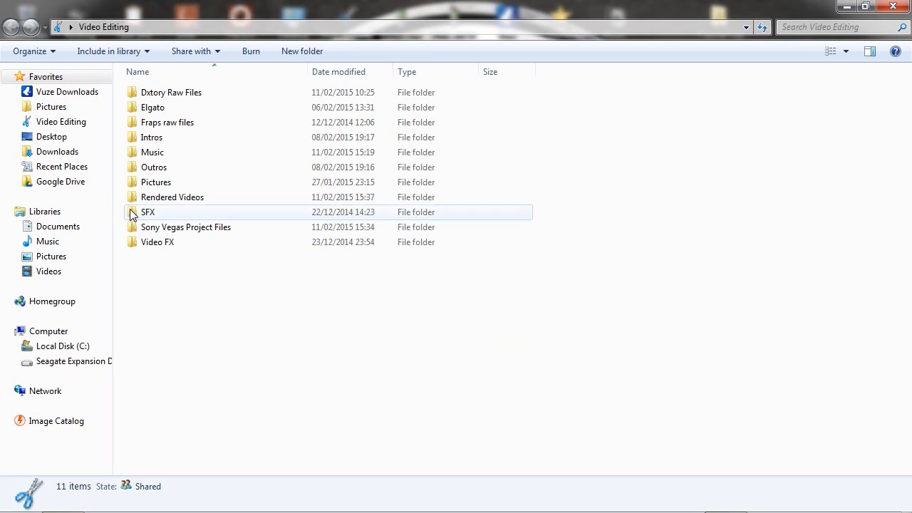
pyautogui.doubleClick(200, 203)
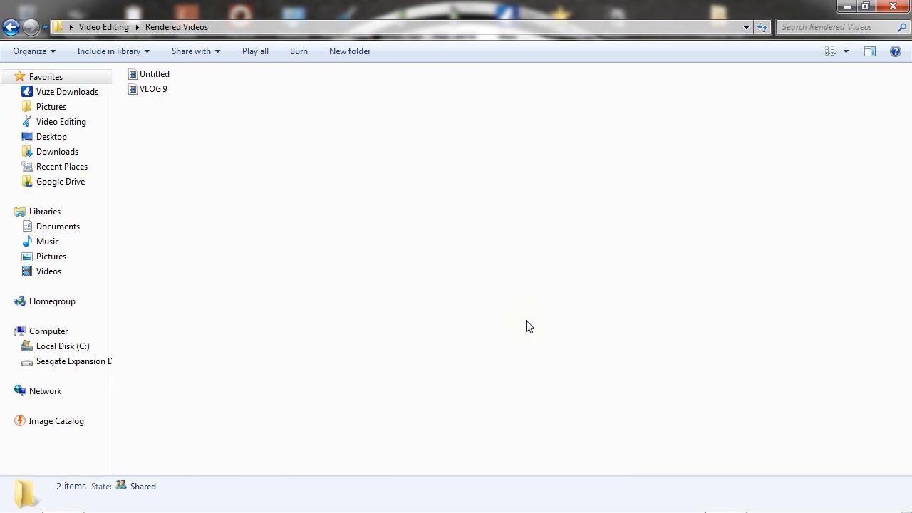
pyautogui.click(162, 74)
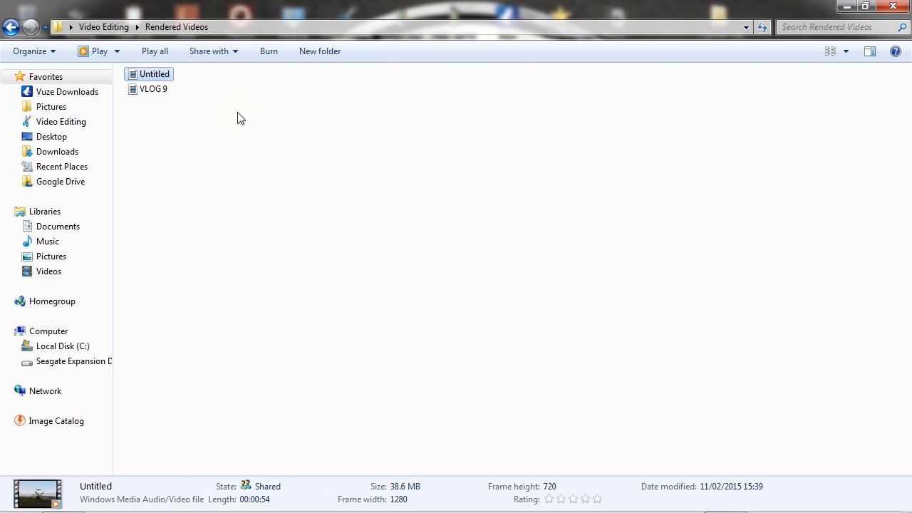
# Play the rendered Untitled video, skip ahead through it to check the result, and close the Rendered Videos folder.
pyautogui.doubleClick(167, 74)
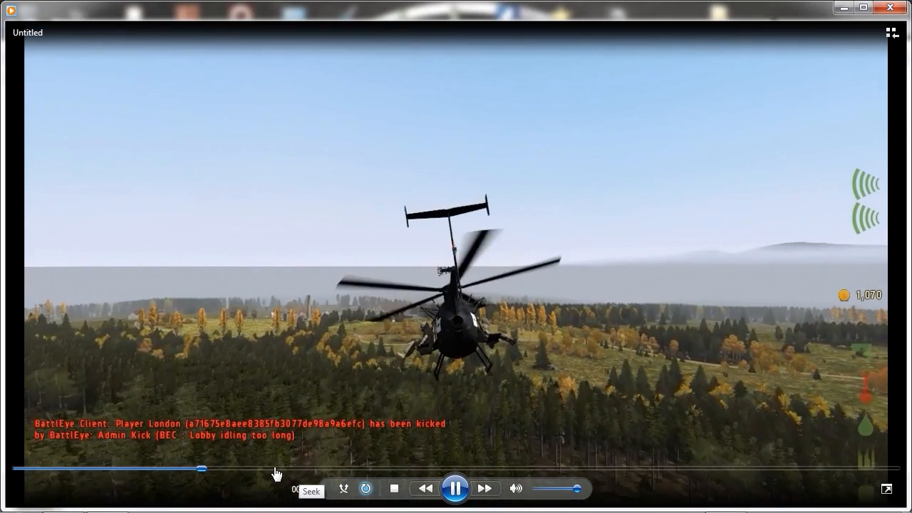
pyautogui.click(275, 469)
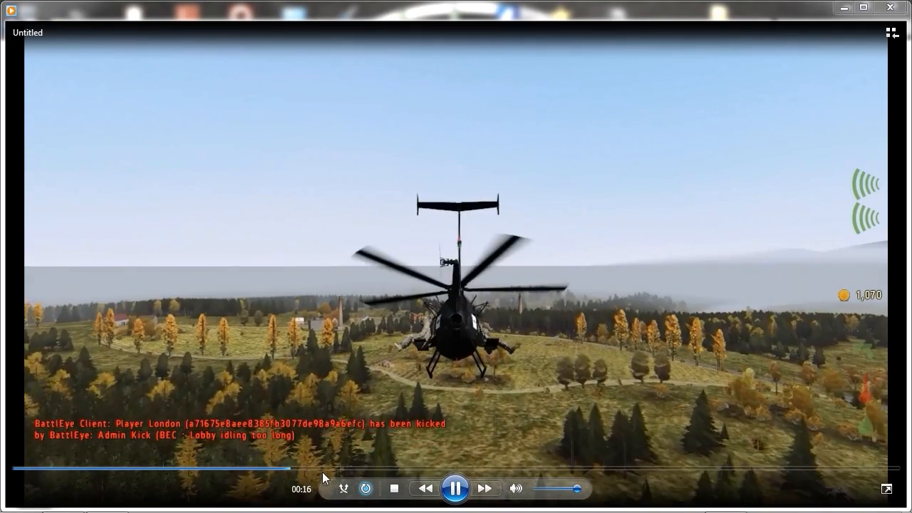
pyautogui.click(415, 469)
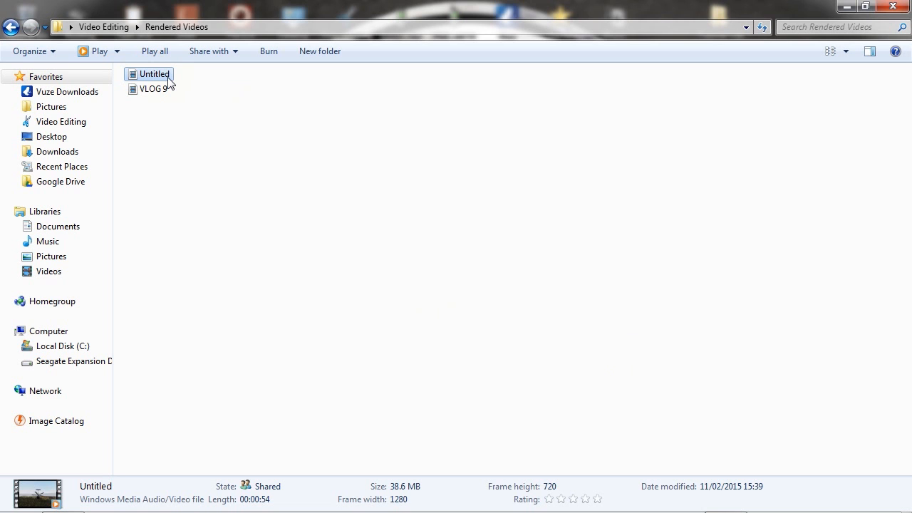
pyautogui.click(890, 7)
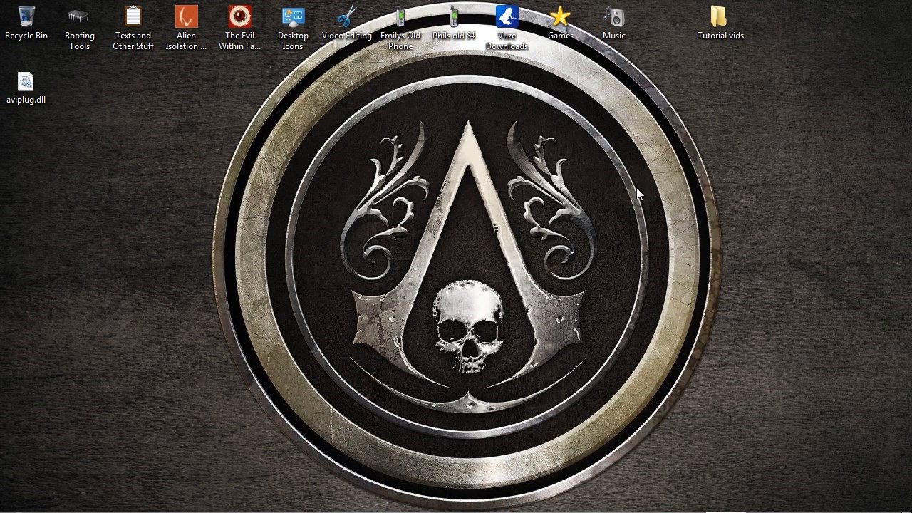